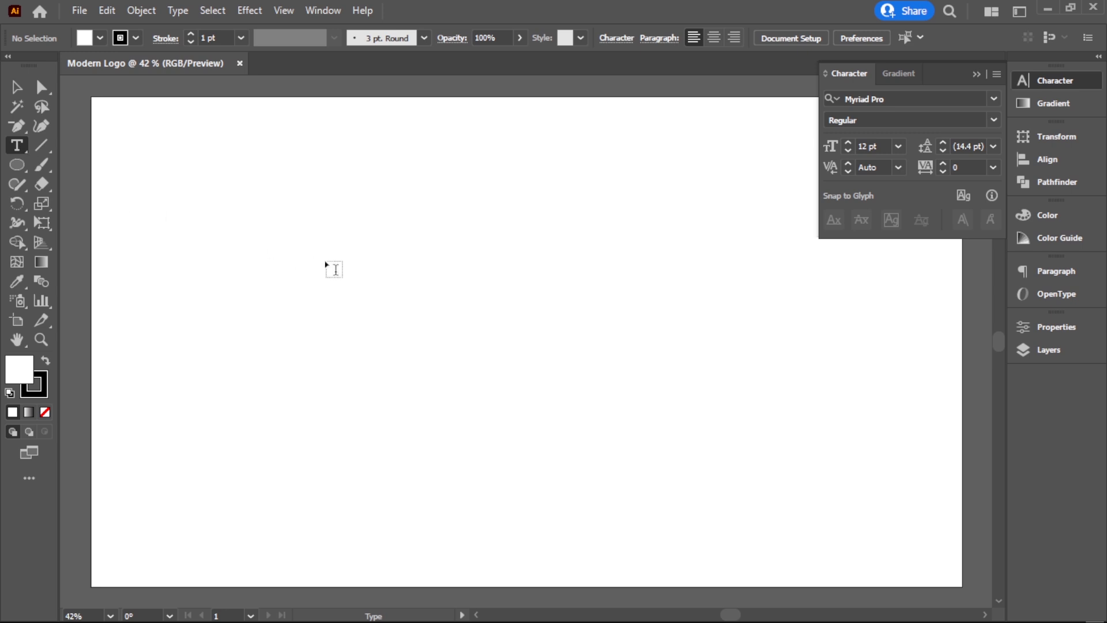
Add a point text reading "A" on the artboard at a font size of 72 pt
click(459, 283)
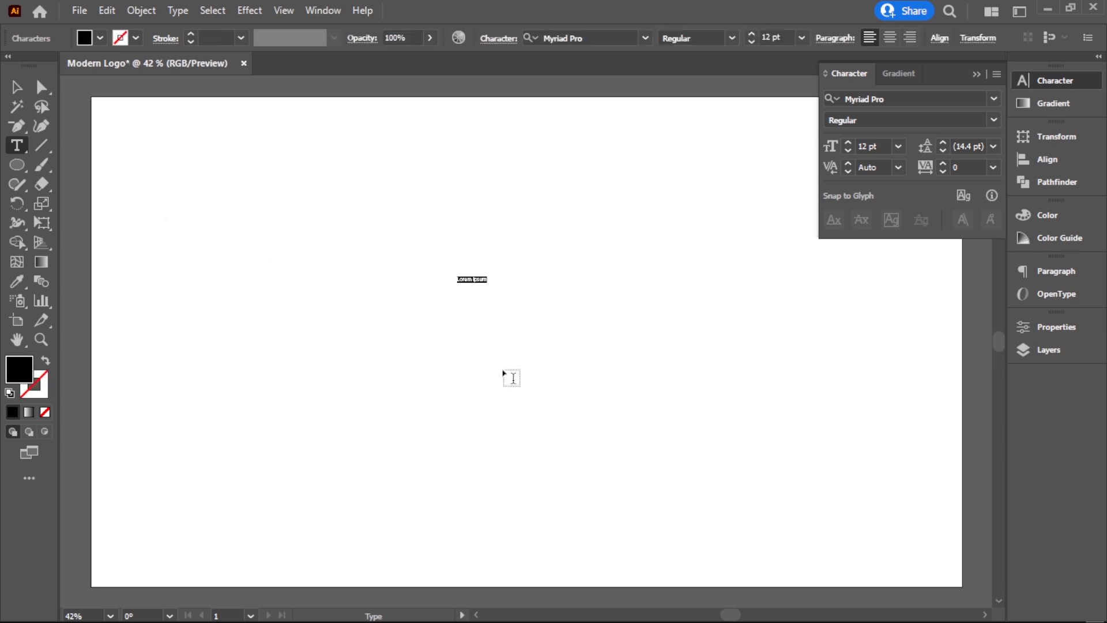
click(898, 147)
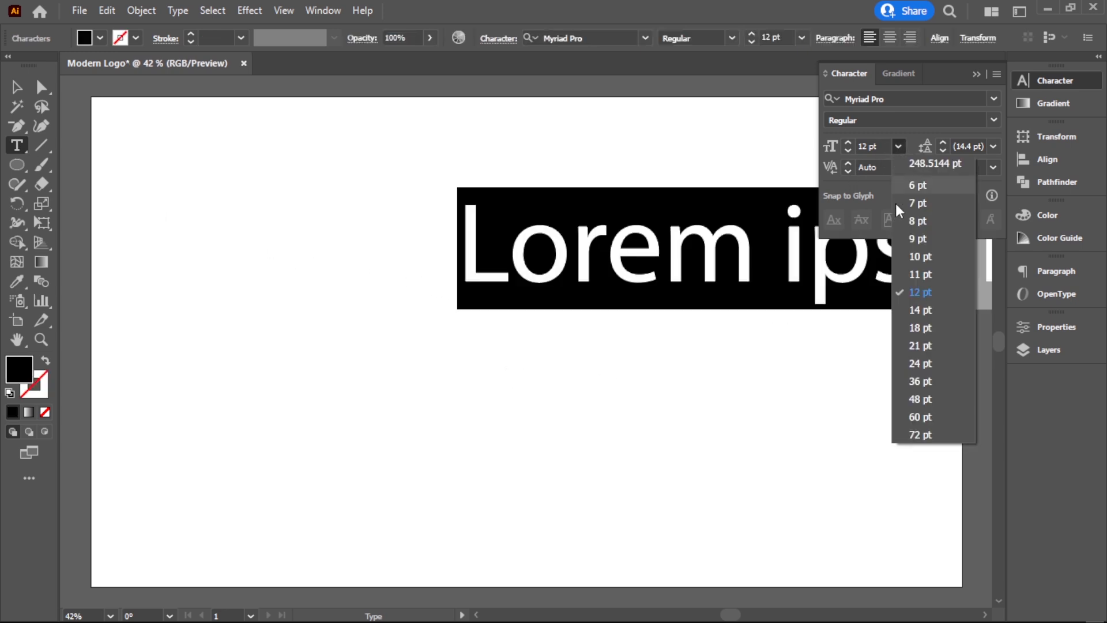
click(921, 436)
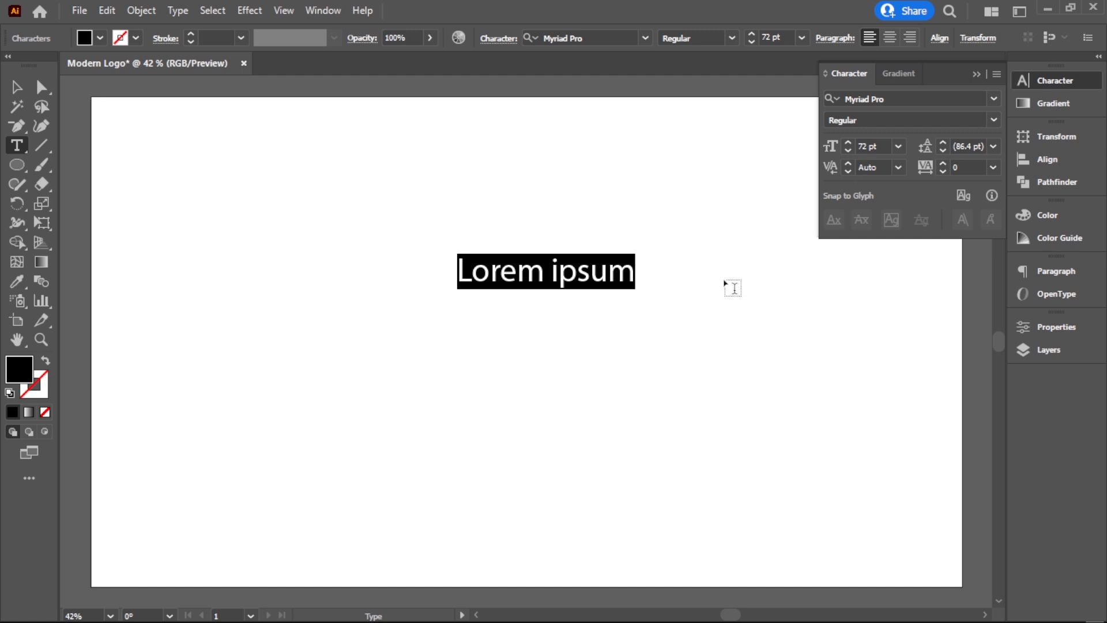
text(A)
key(Escape)
click(543, 447)
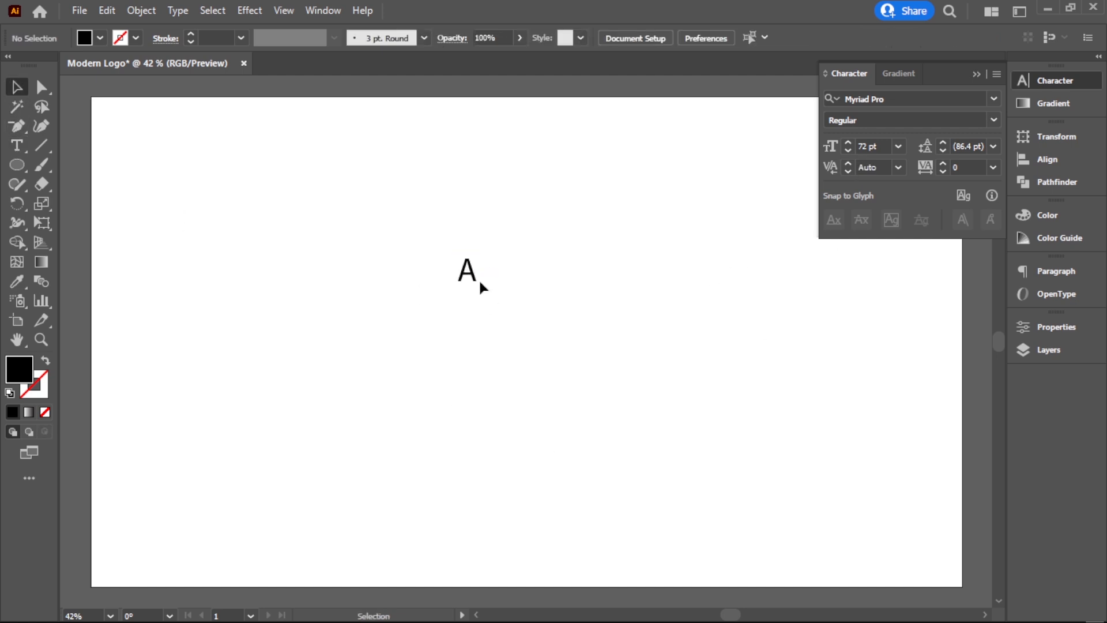
Scale the letter A up proportionally to about 394 pt and move it into the artboard's left half
click(478, 278)
drag(490, 300, 566, 371)
click(519, 327)
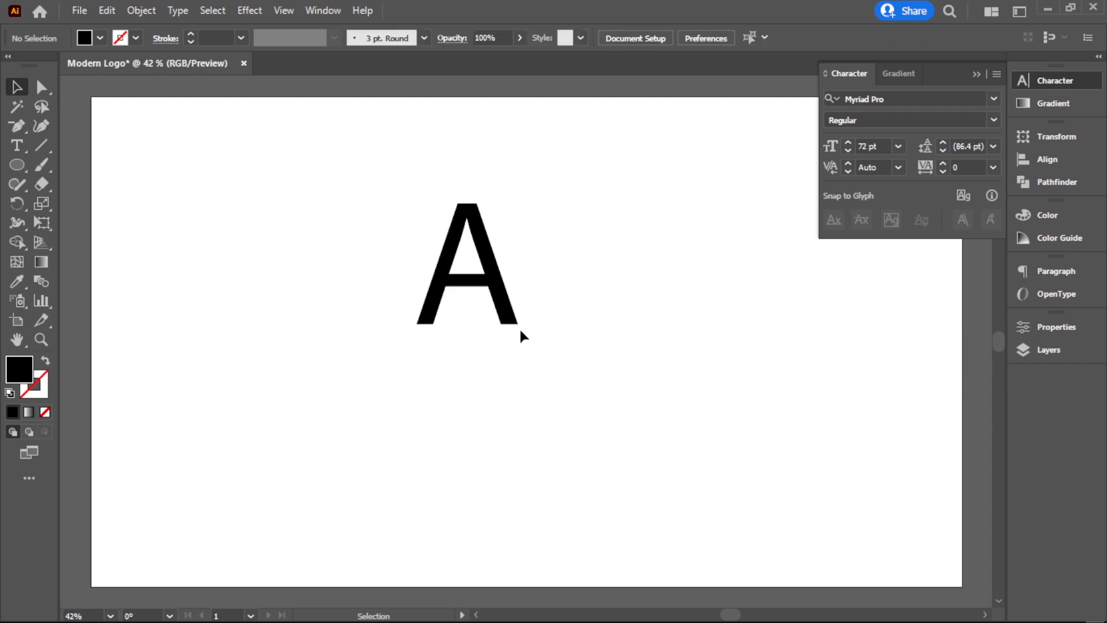
drag(520, 330, 377, 388)
Change the letter A's font to Anurati Regular
click(925, 99)
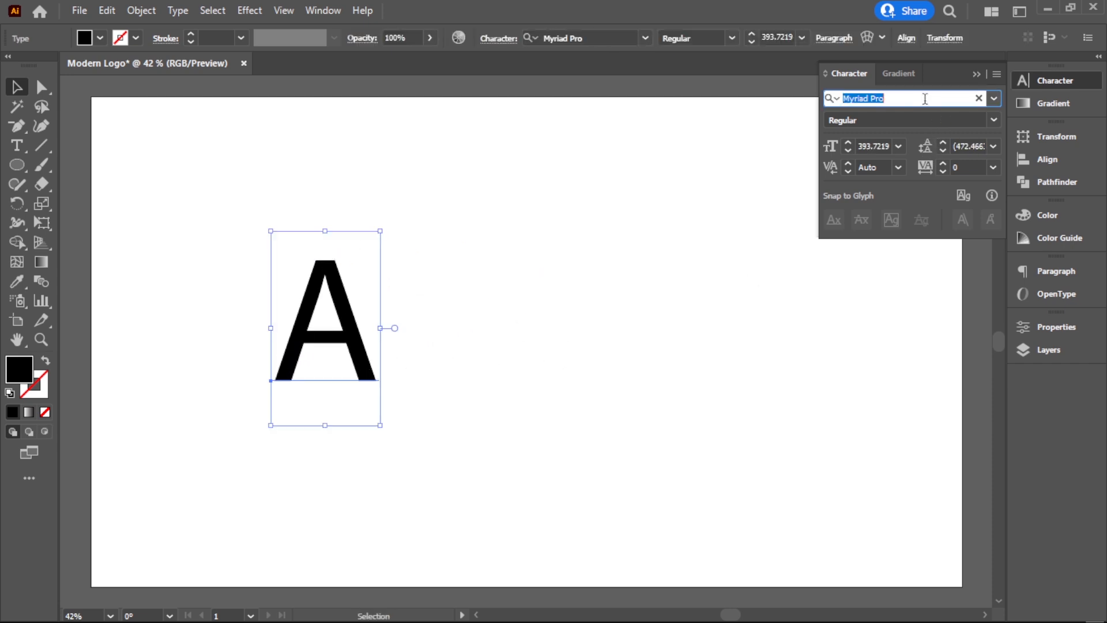
text(A)
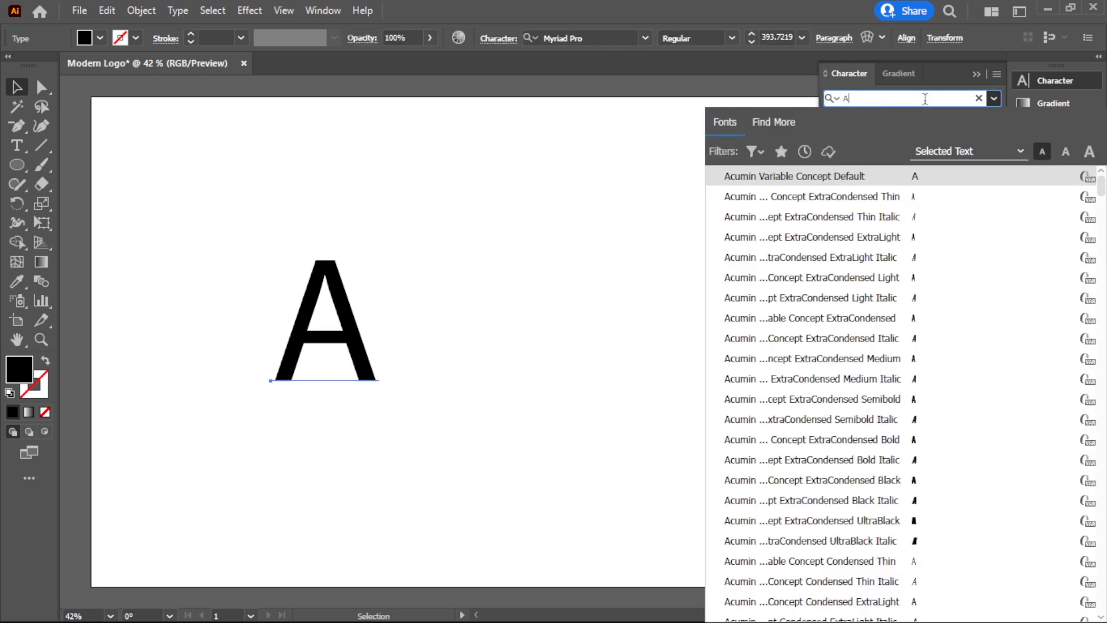
text(NU)
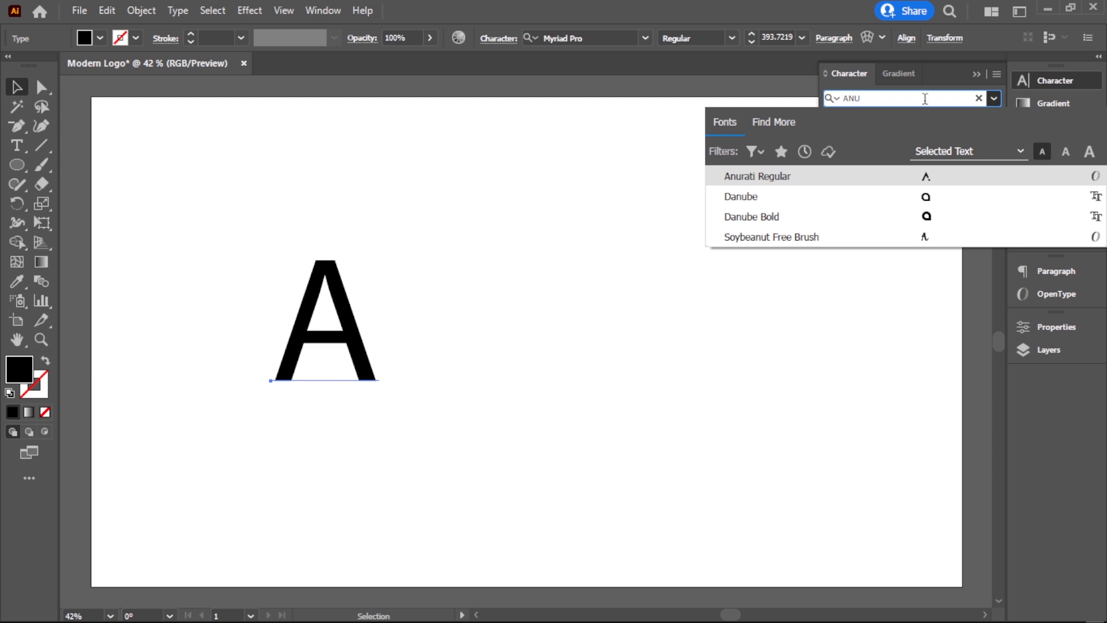
click(784, 175)
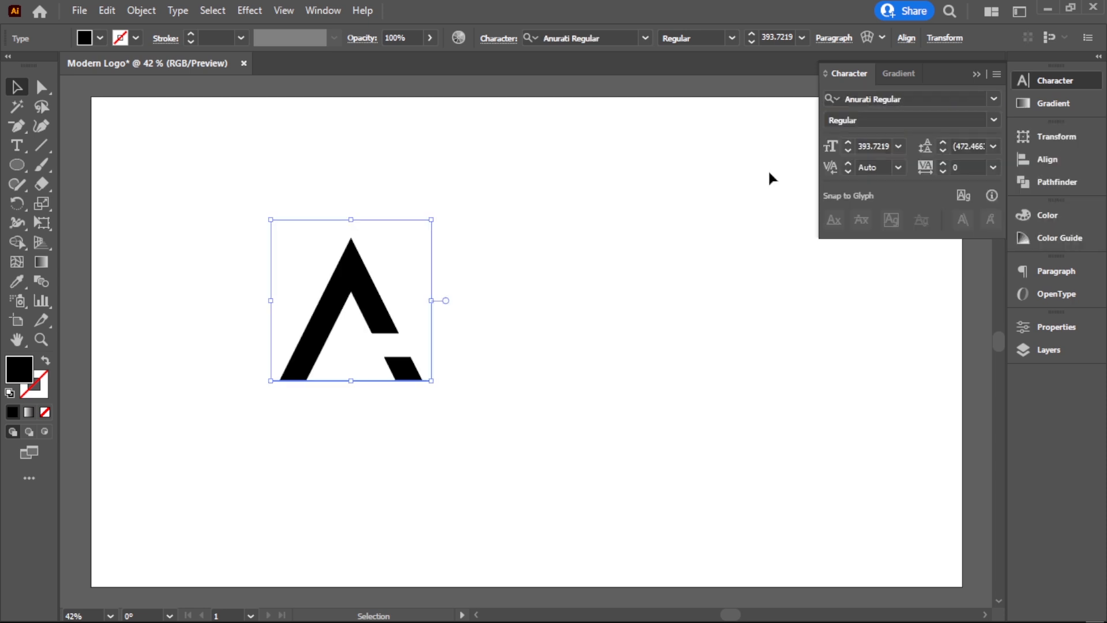
click(575, 374)
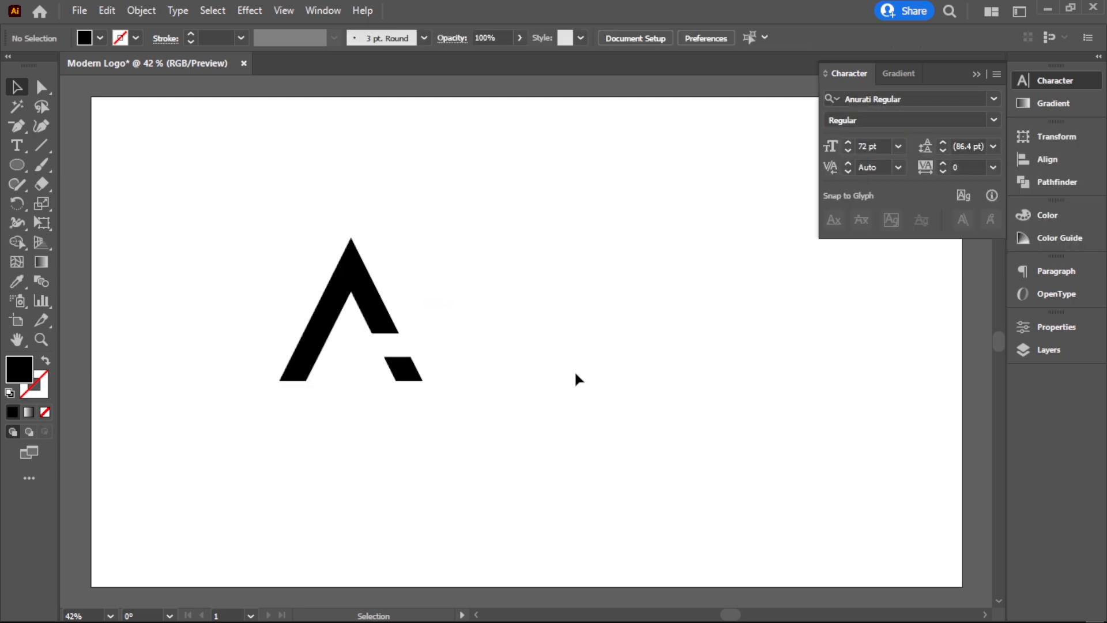
Collapse the character settings and move the letter A horizontally closer to the artboard's left edge
click(975, 76)
drag(392, 327, 286, 326)
click(452, 396)
Convert the letter A to outlines and ungroup the resulting shape
click(247, 309)
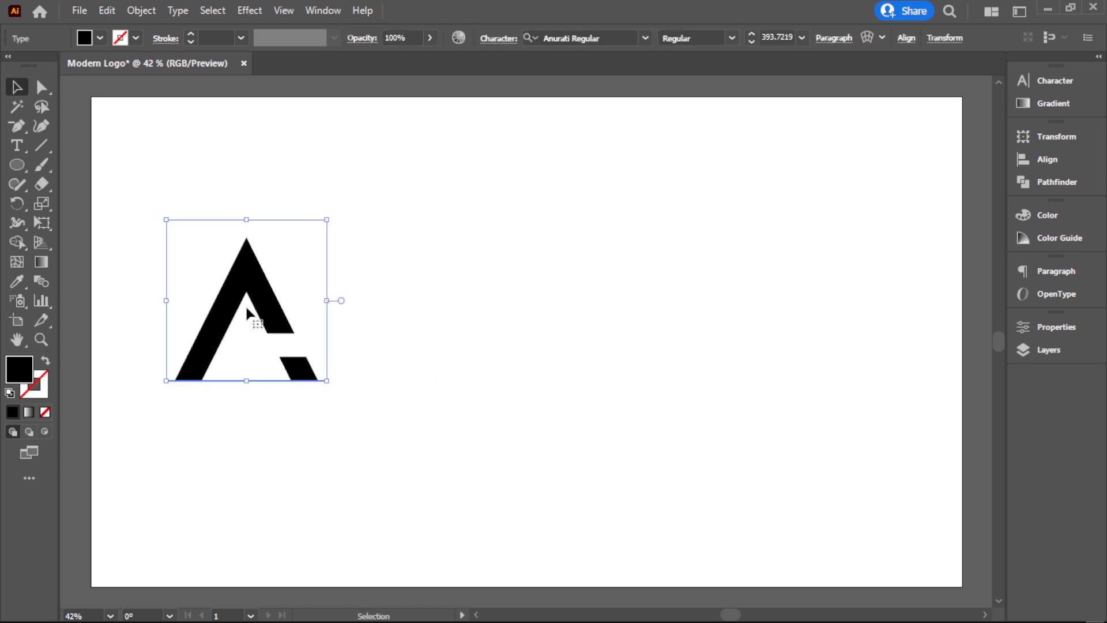
click(178, 10)
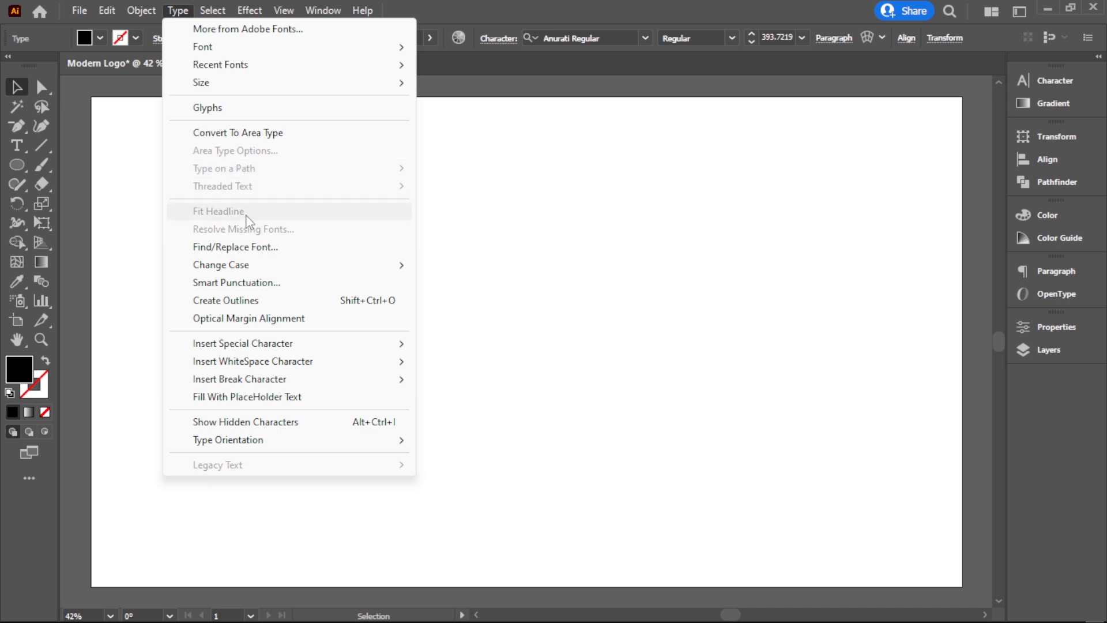
click(312, 300)
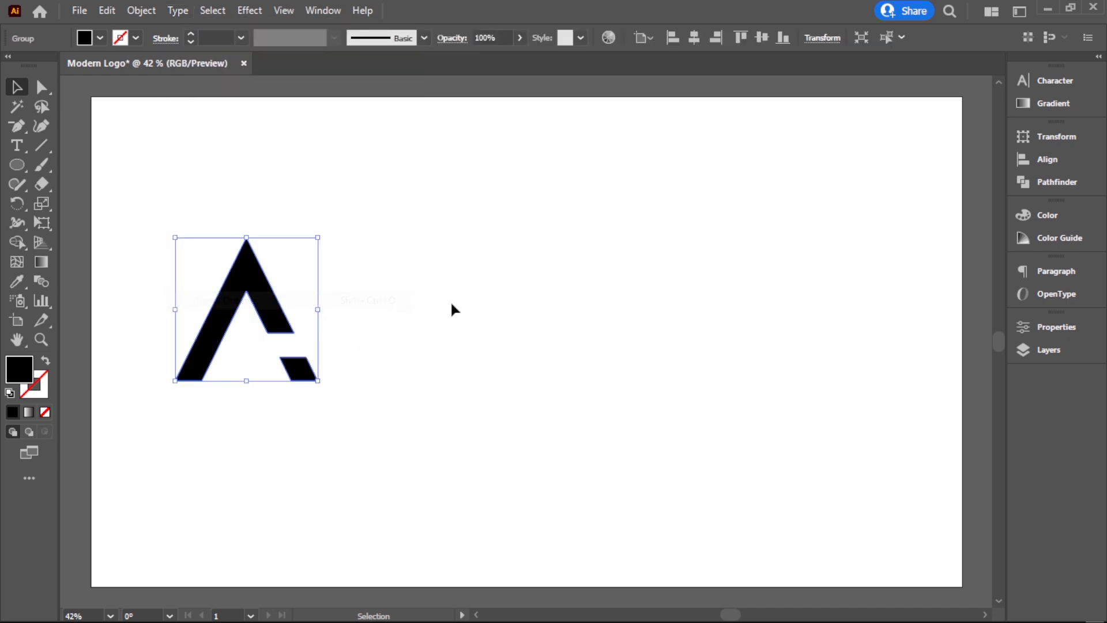
click(381, 391)
click(277, 318)
right_click(278, 324)
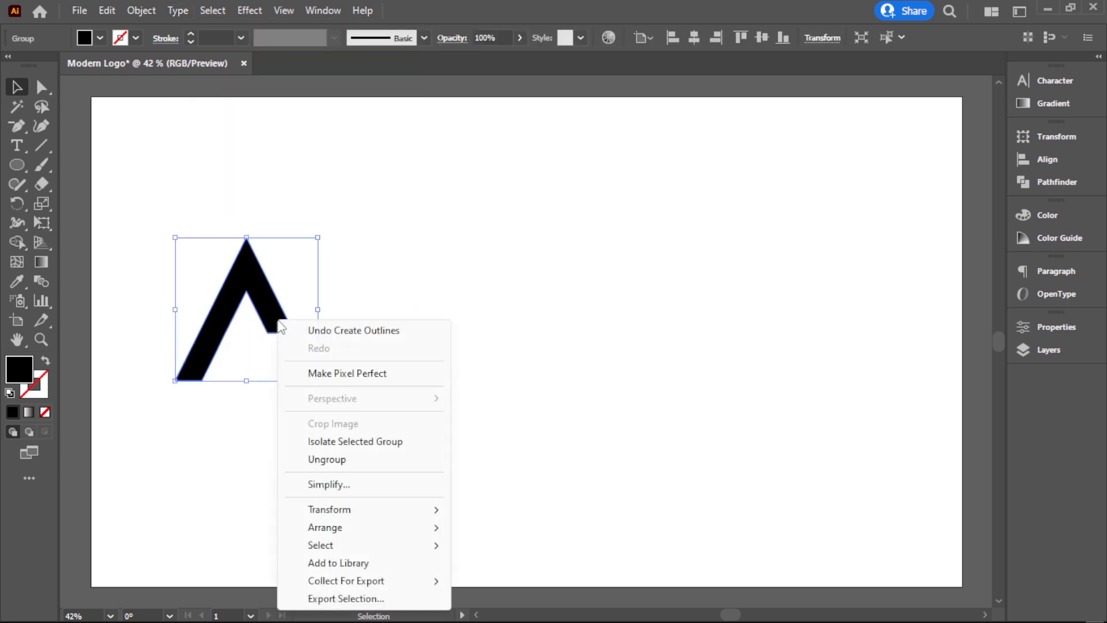
click(345, 460)
click(413, 435)
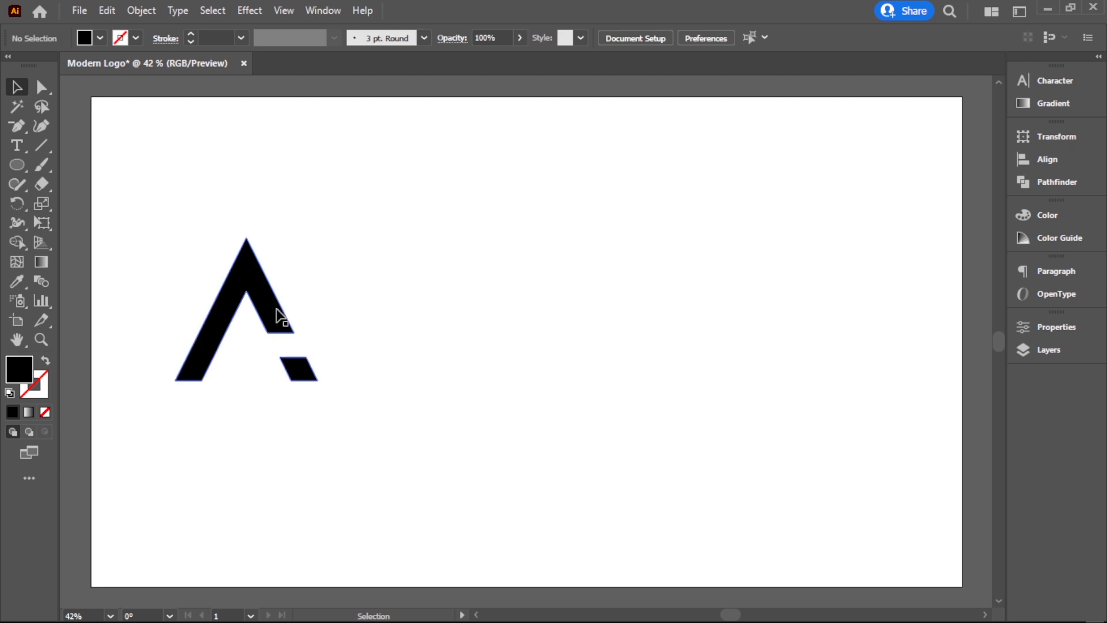
Release the letter's compound path and delete the small detached parallelogram at its lower right
click(287, 326)
right_click(289, 322)
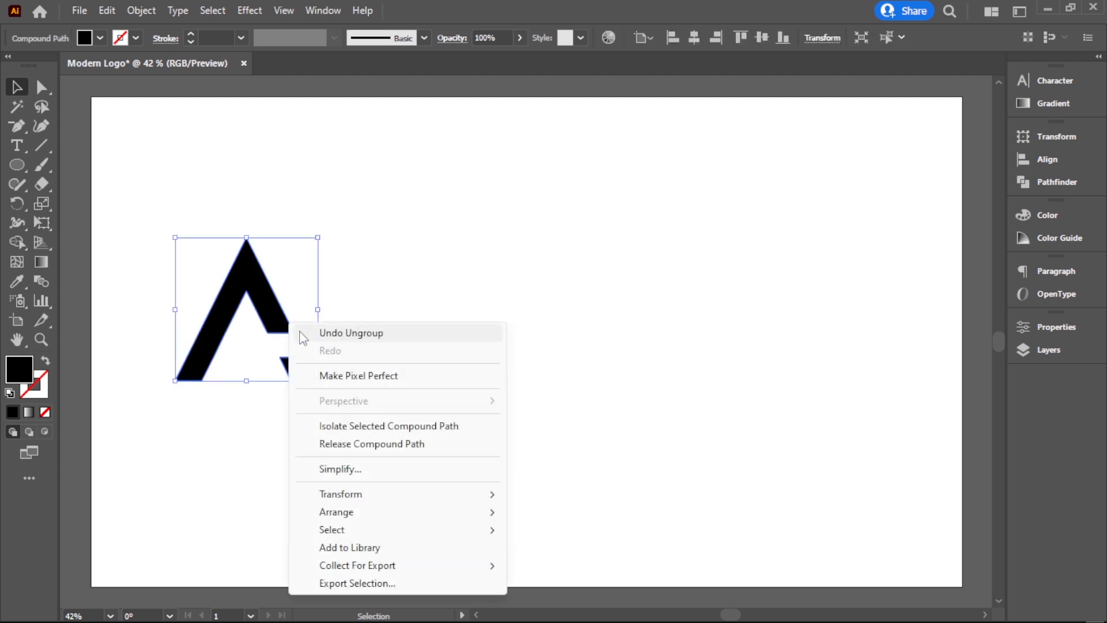
click(380, 447)
click(302, 388)
click(304, 373)
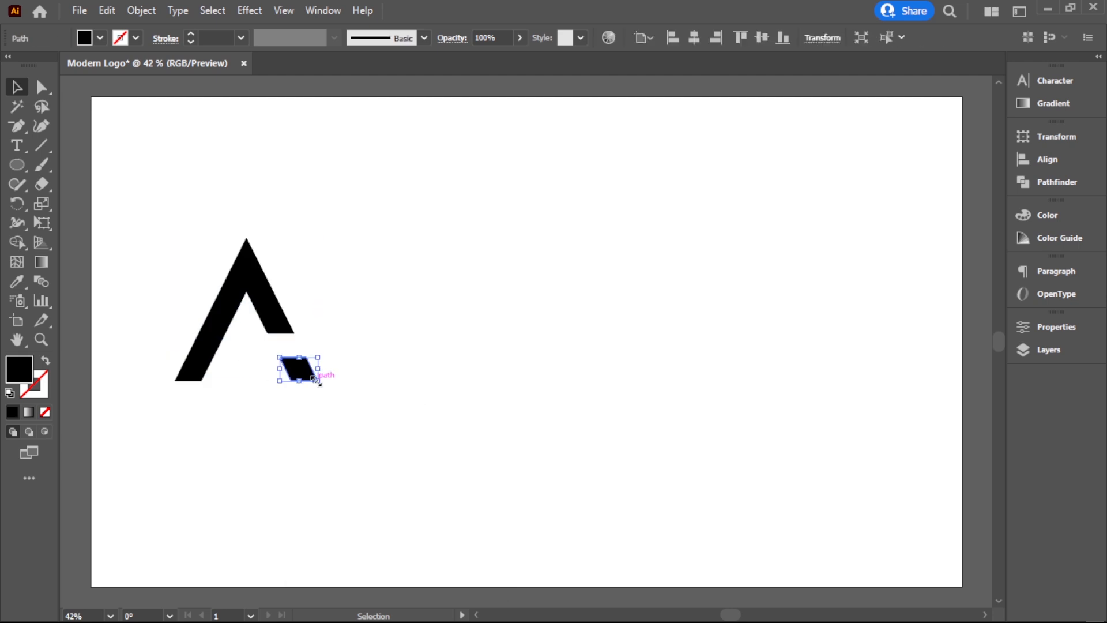
key(Delete)
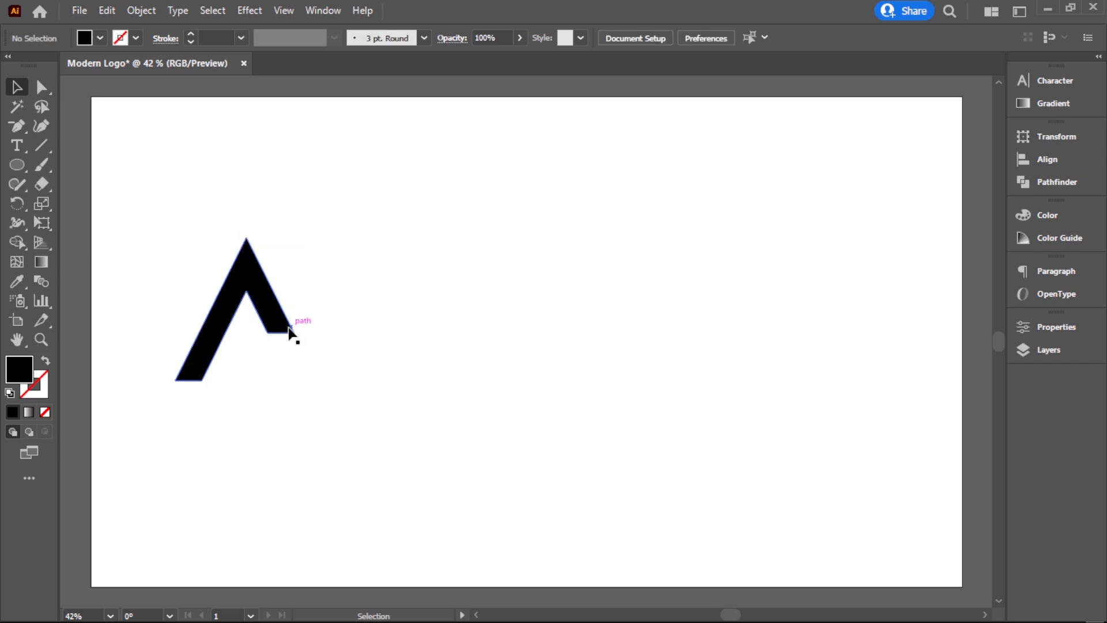
Duplicate the remaining A shape horizontally and repeat the copy, making three evenly spaced shapes in a row
drag(291, 334, 581, 359)
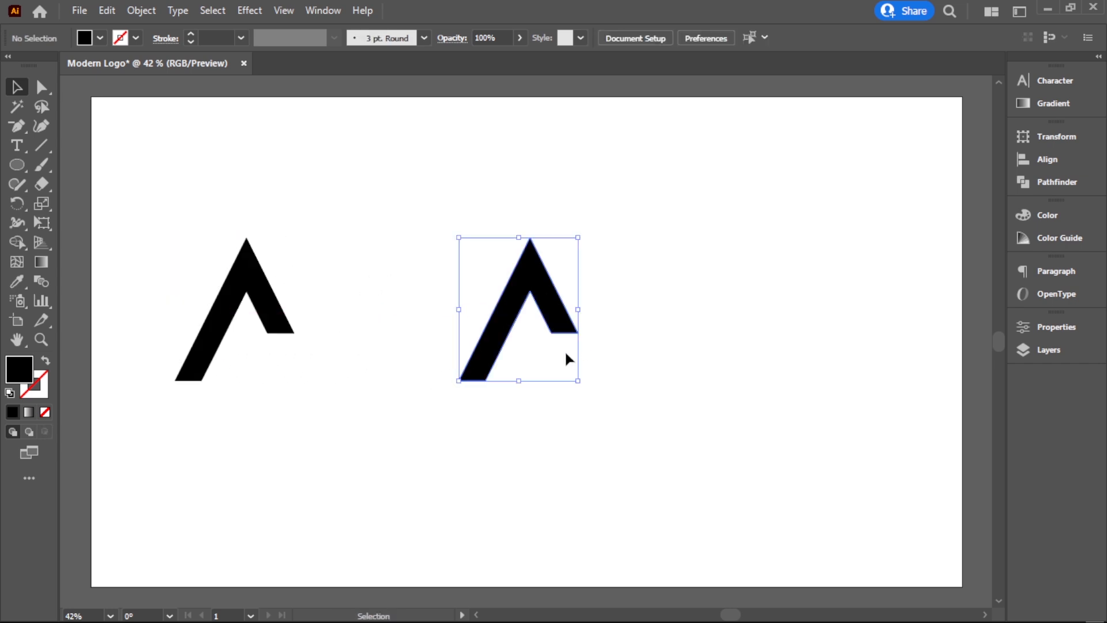
key(a)
key(ctrl+d)
key(v)
click(683, 420)
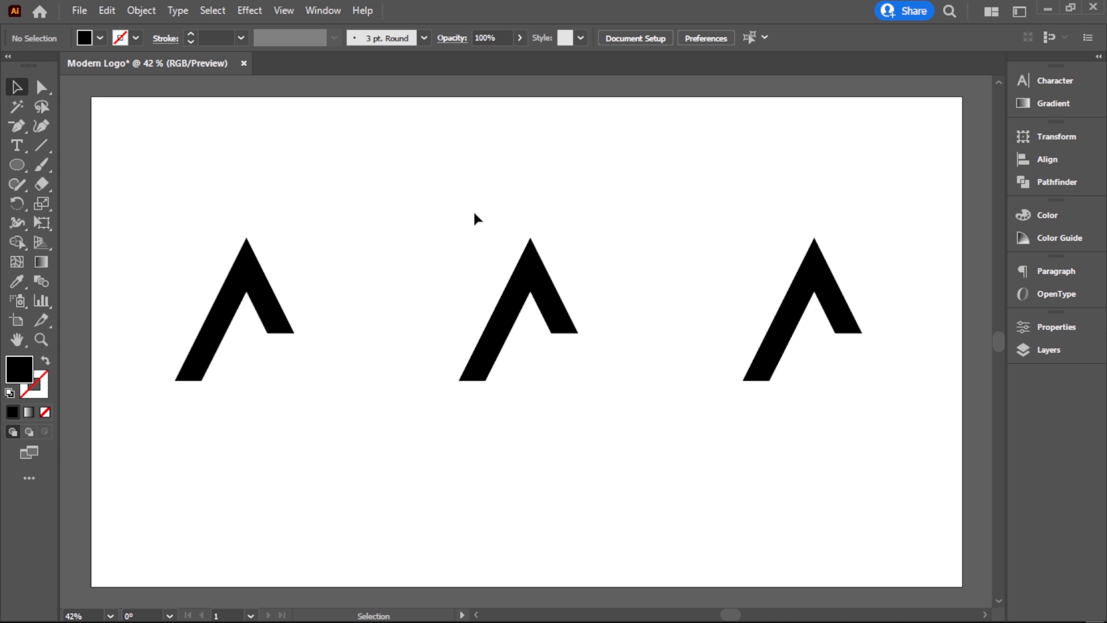
Rotate the leftmost shape 180 degrees so its apex points down
click(254, 286)
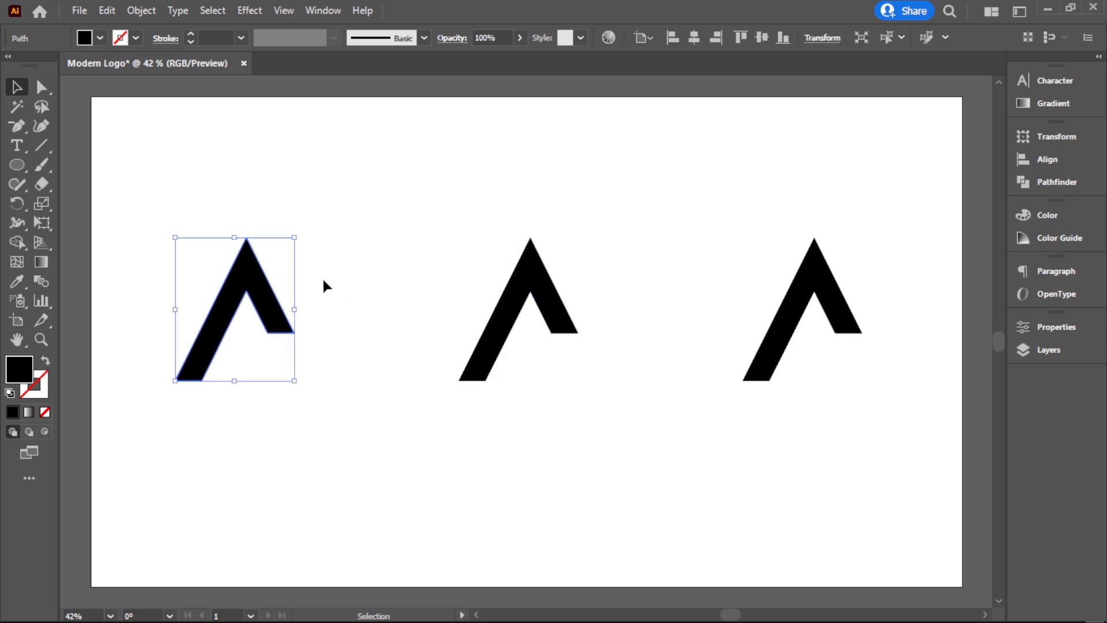
drag(304, 238, 195, 377)
click(217, 209)
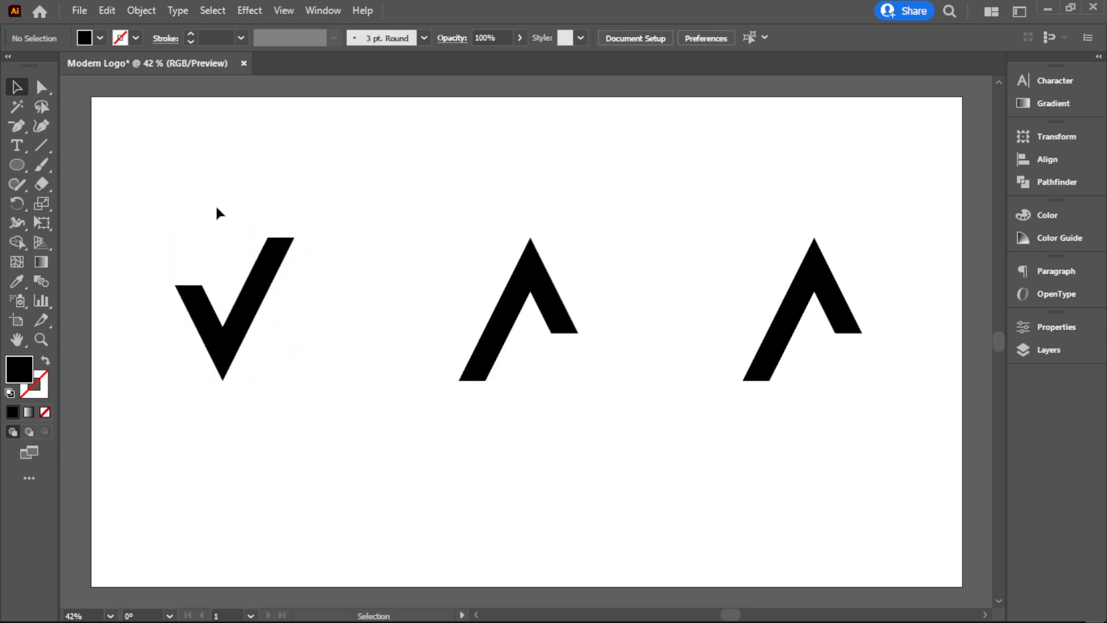
Rotate the rightmost shape clockwise until its short leg lies horizontal and its apex points to the right
click(510, 308)
click(690, 395)
click(845, 320)
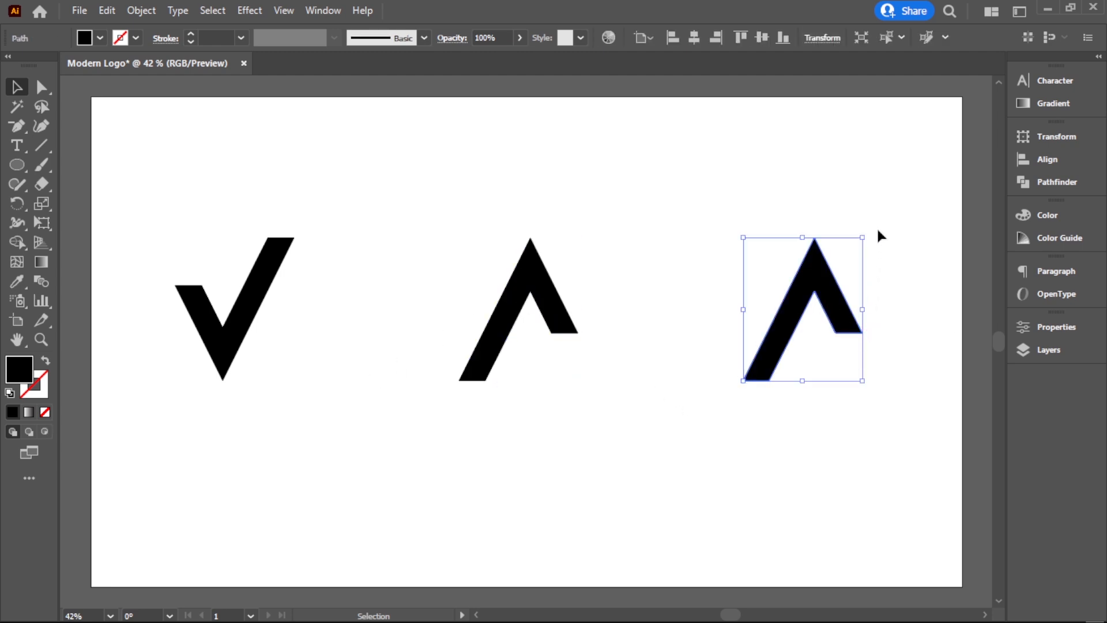
drag(869, 229, 847, 414)
click(867, 442)
click(825, 311)
click(925, 421)
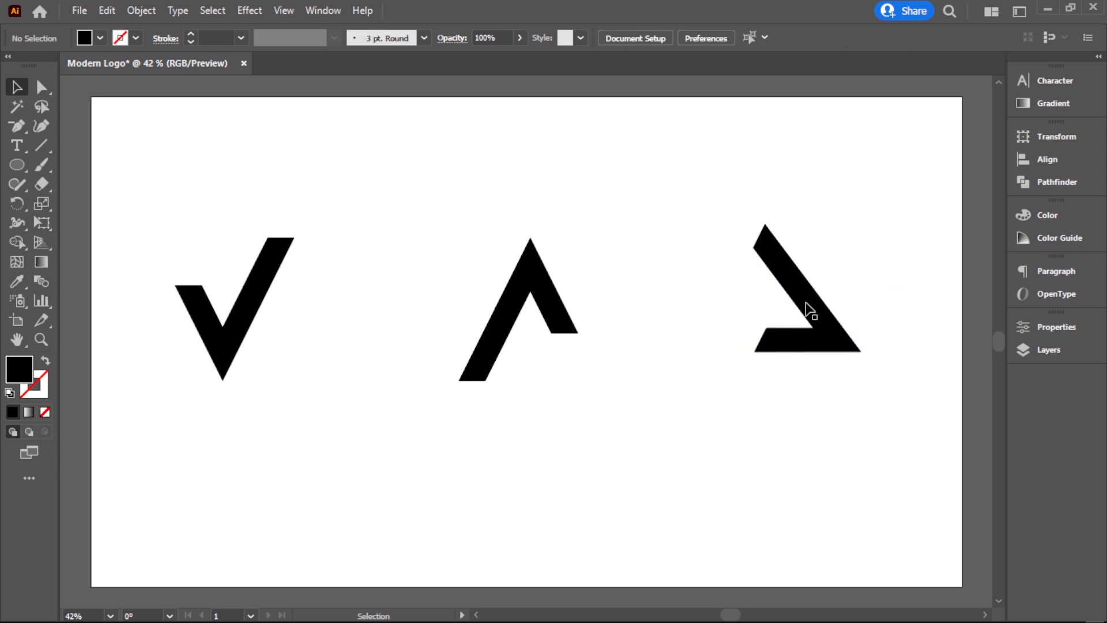
Apply a radial repeat to the leftmost, upside-down shape and move the pattern up so it fits on the artboard
click(257, 279)
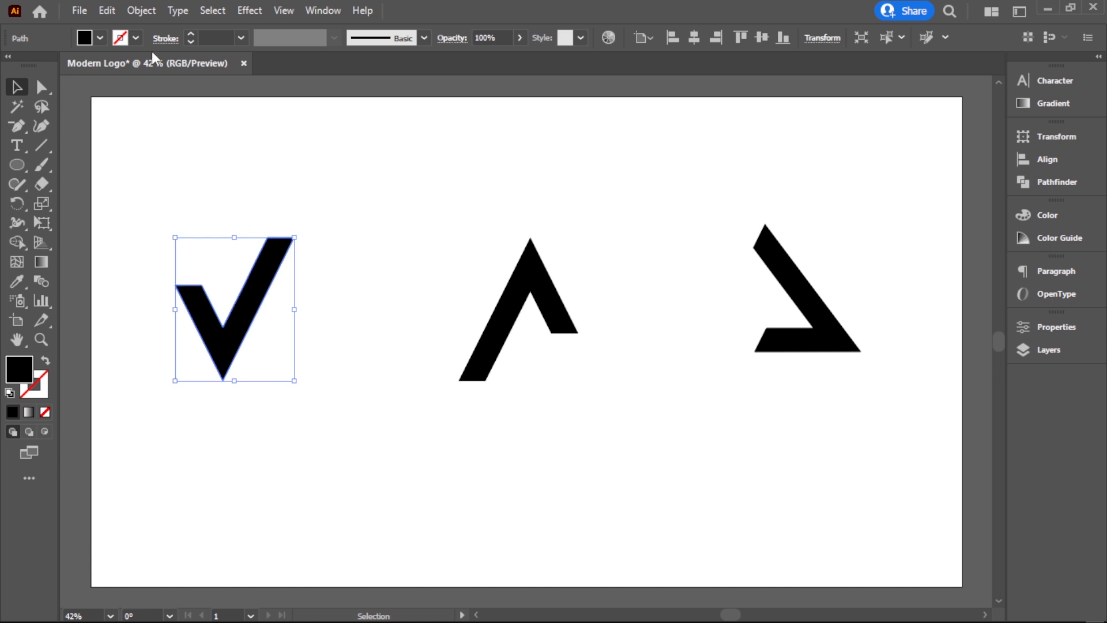
click(139, 11)
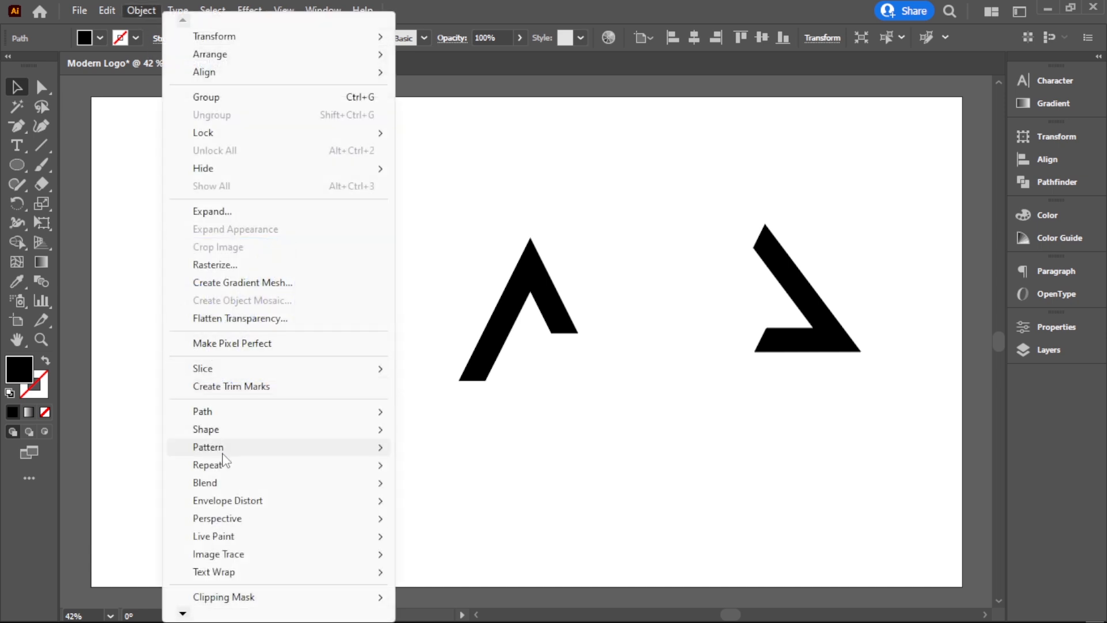
mouse_move(228, 470)
click(438, 465)
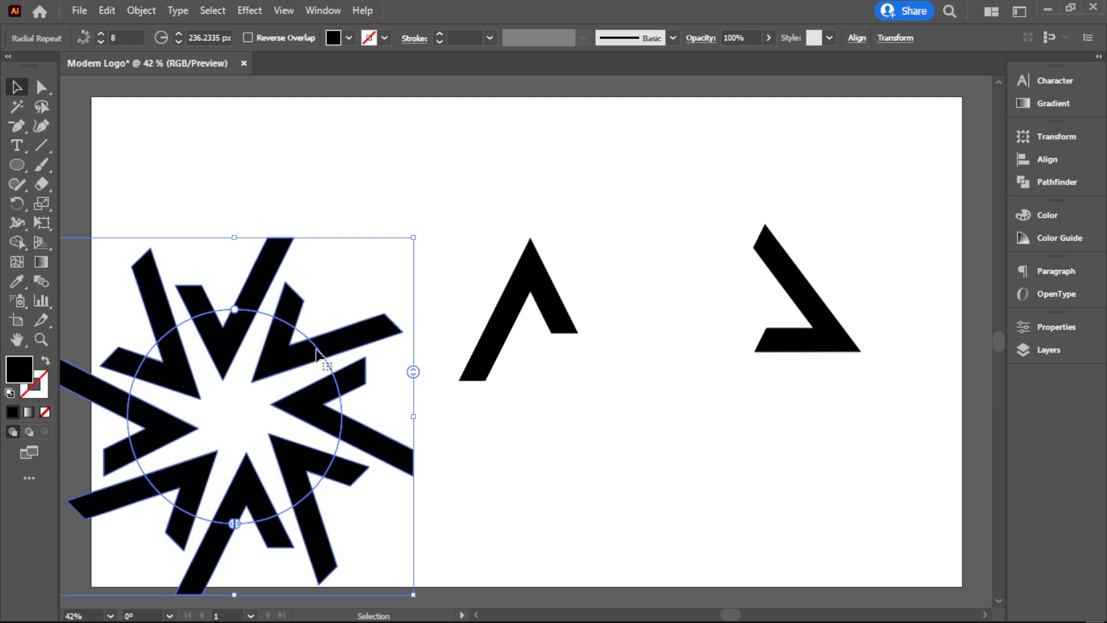
drag(314, 376, 348, 300)
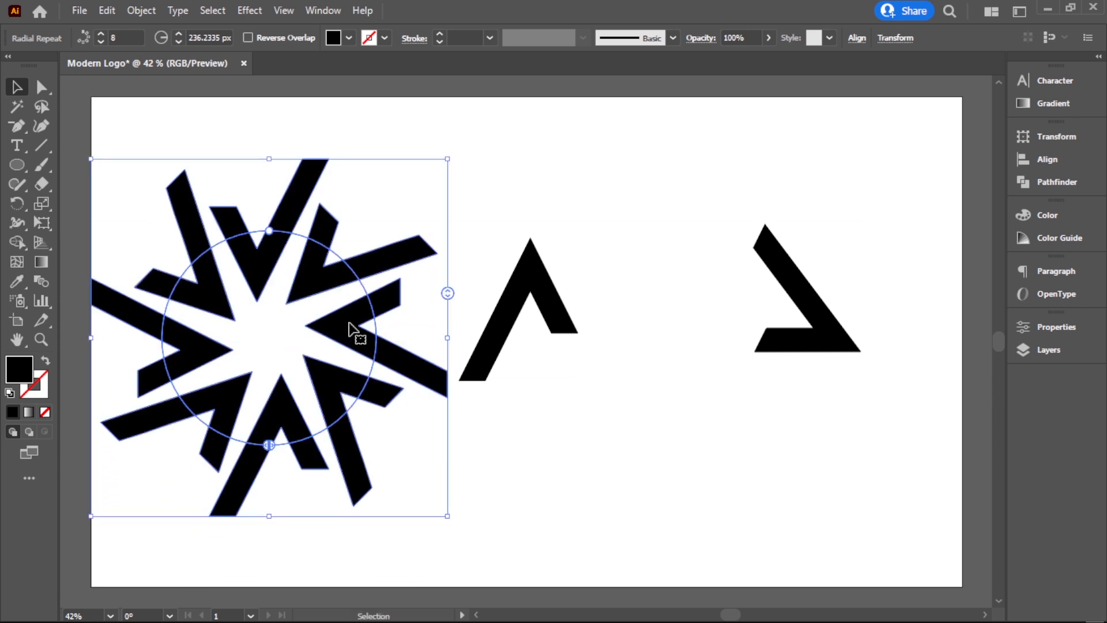
Try the radial repeat with 5 and 7 instances, and return the count to 8
click(100, 42)
click(100, 43)
click(100, 42)
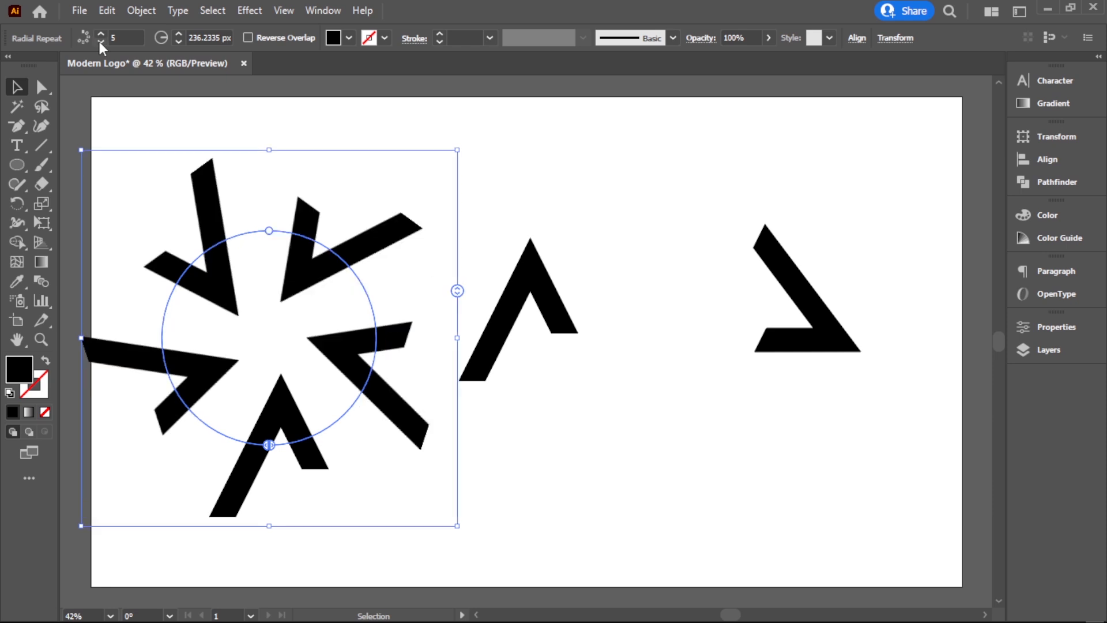
click(101, 33)
click(102, 33)
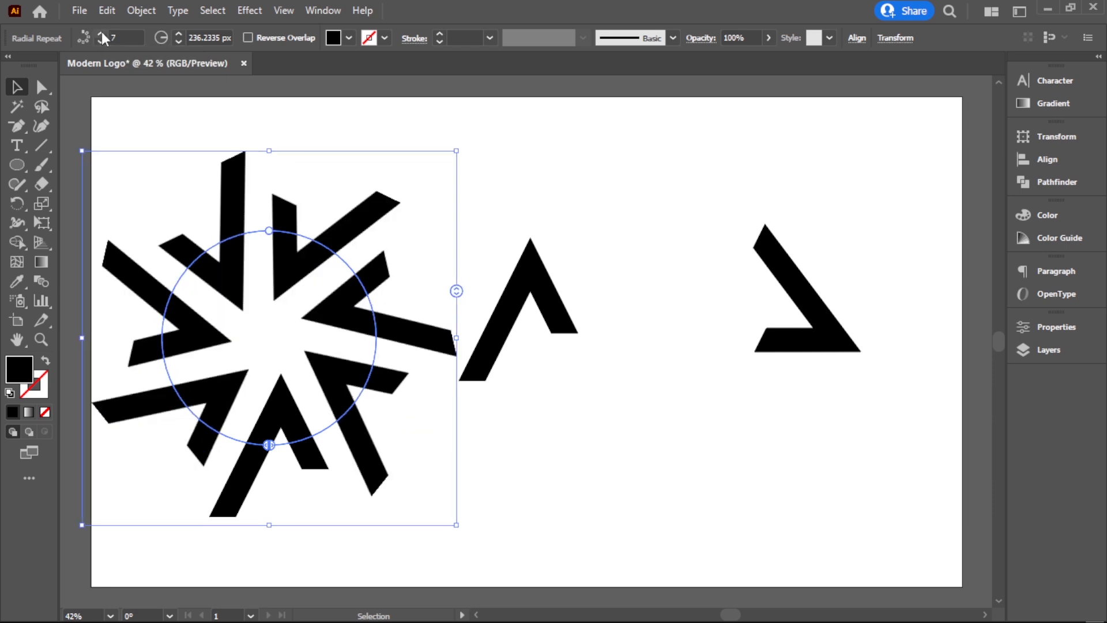
click(101, 33)
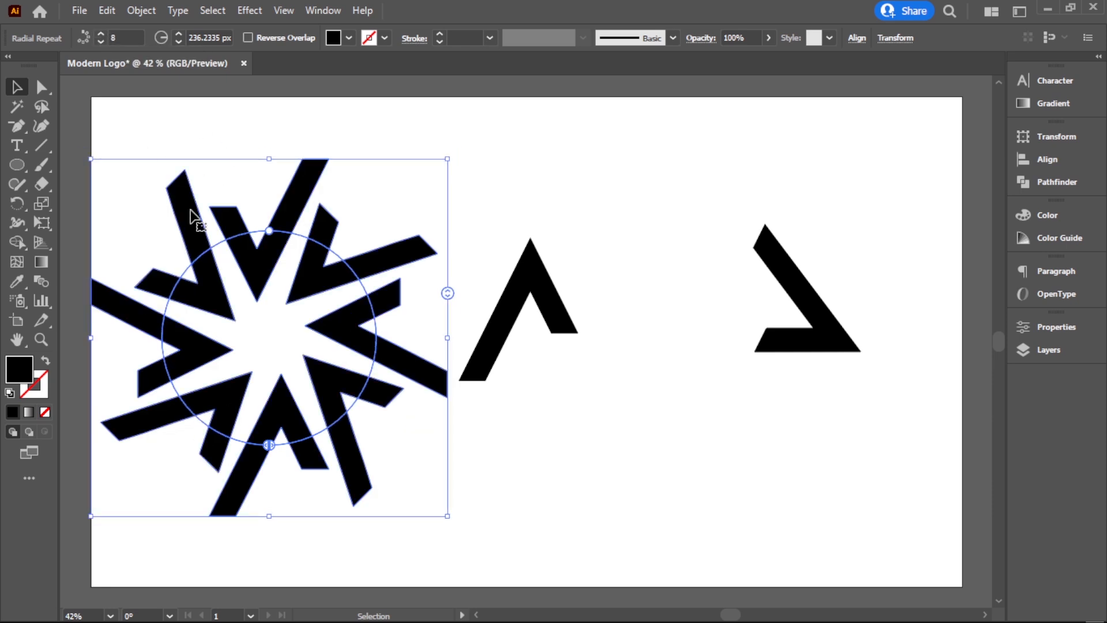
Set the radial repeat's radius to 220 px
click(179, 41)
click(179, 41)
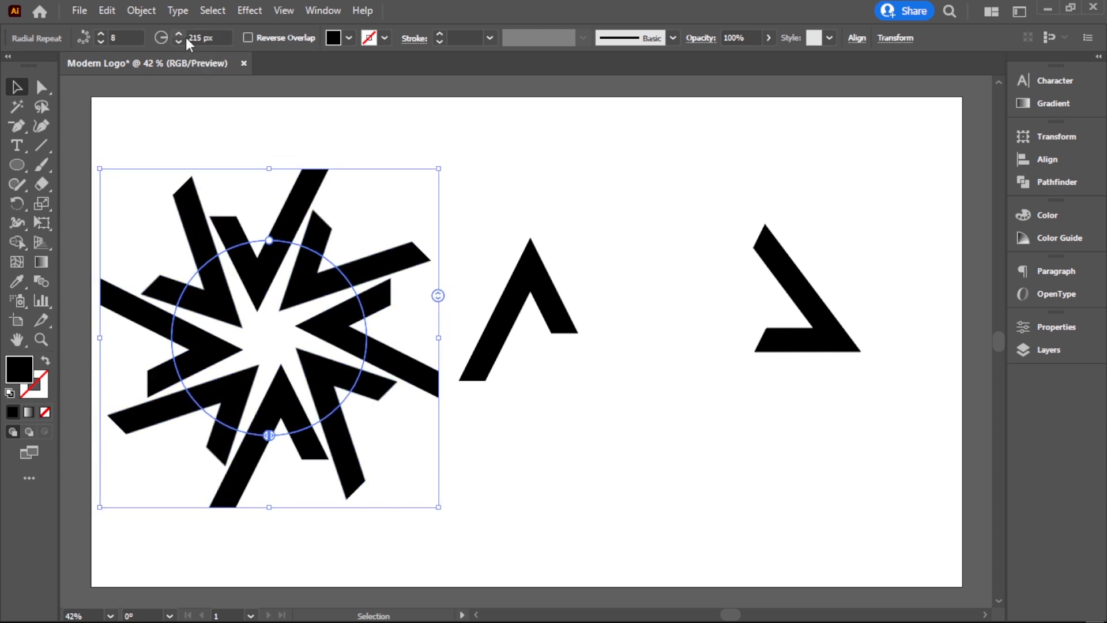
click(178, 33)
click(179, 34)
click(179, 33)
click(179, 33)
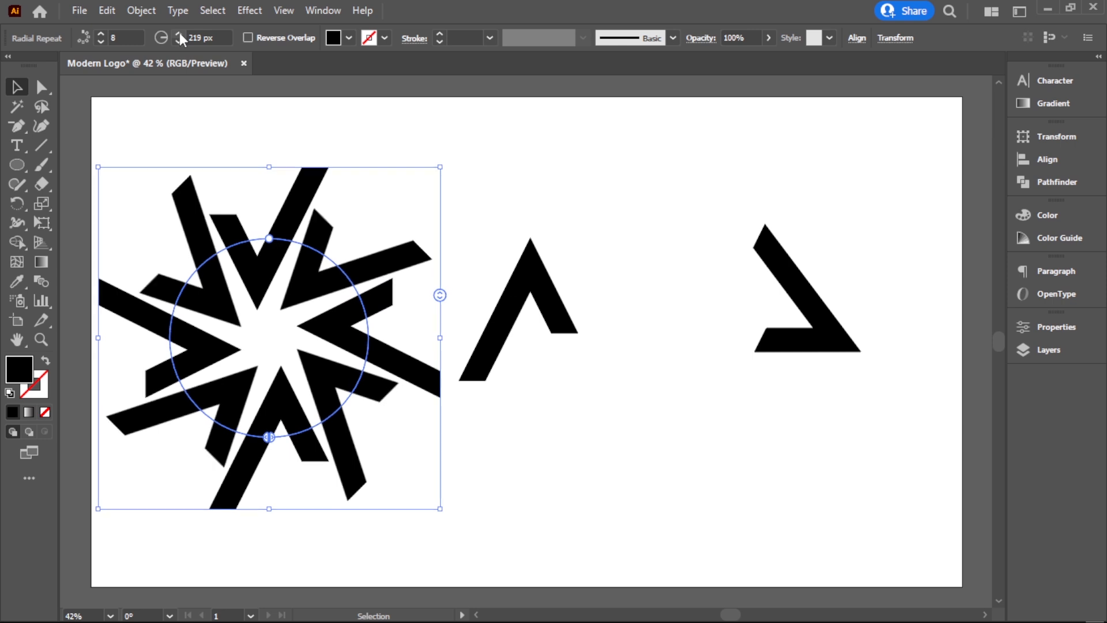
click(178, 34)
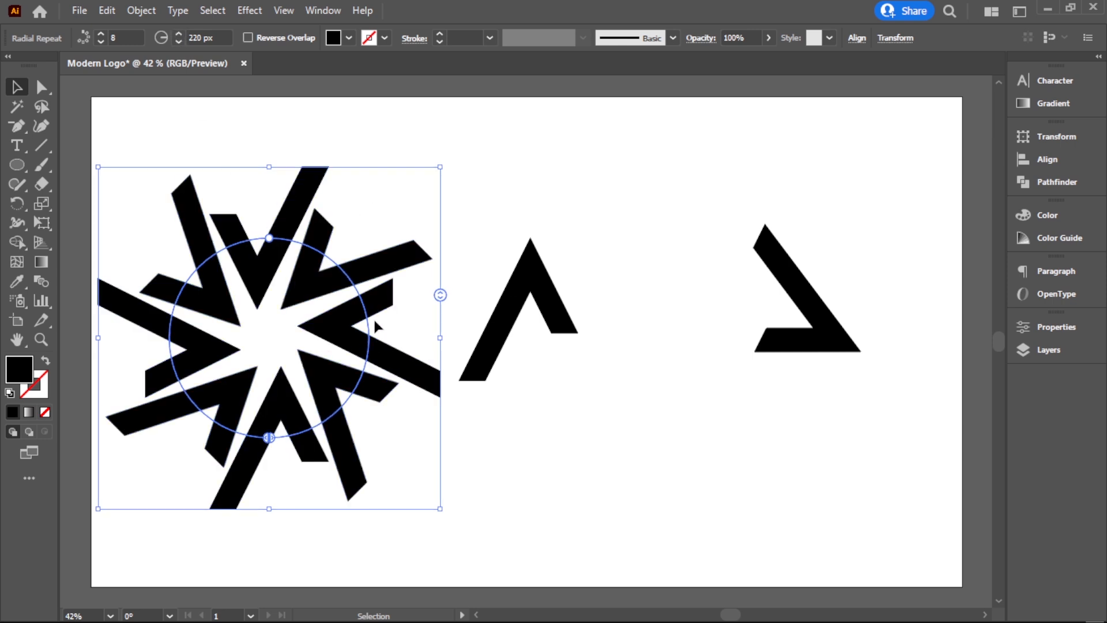
Scale the whole radial pattern down proportionally about its center, to a radius of about 183 px
click(473, 213)
click(387, 257)
drag(438, 168, 412, 195)
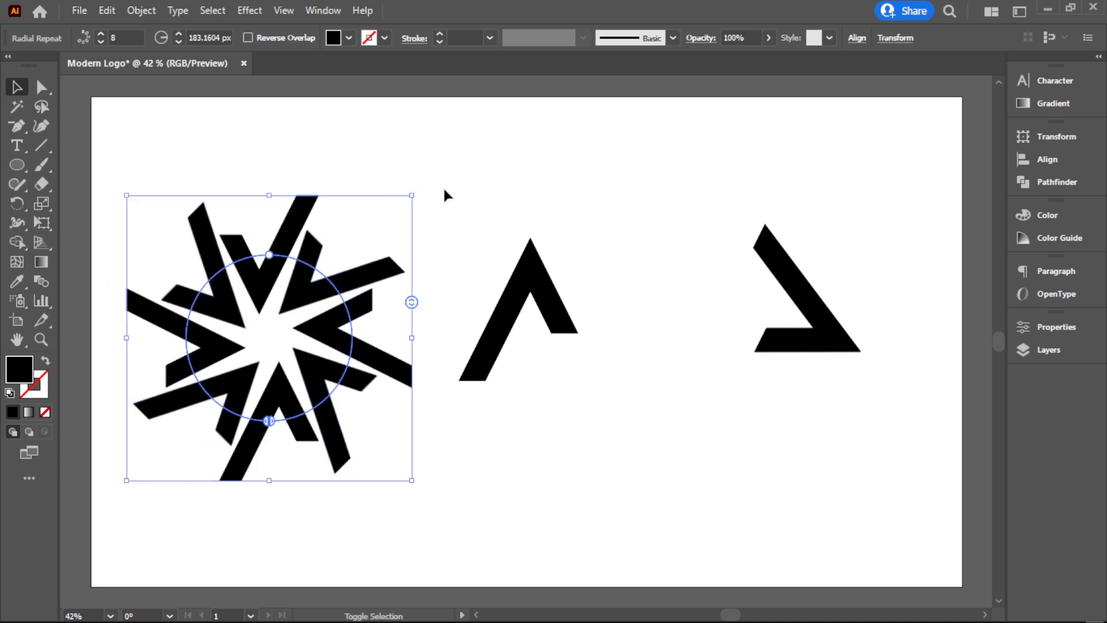
Expand the leftmost radial repeat into editable shapes with Object and Fill included
click(227, 180)
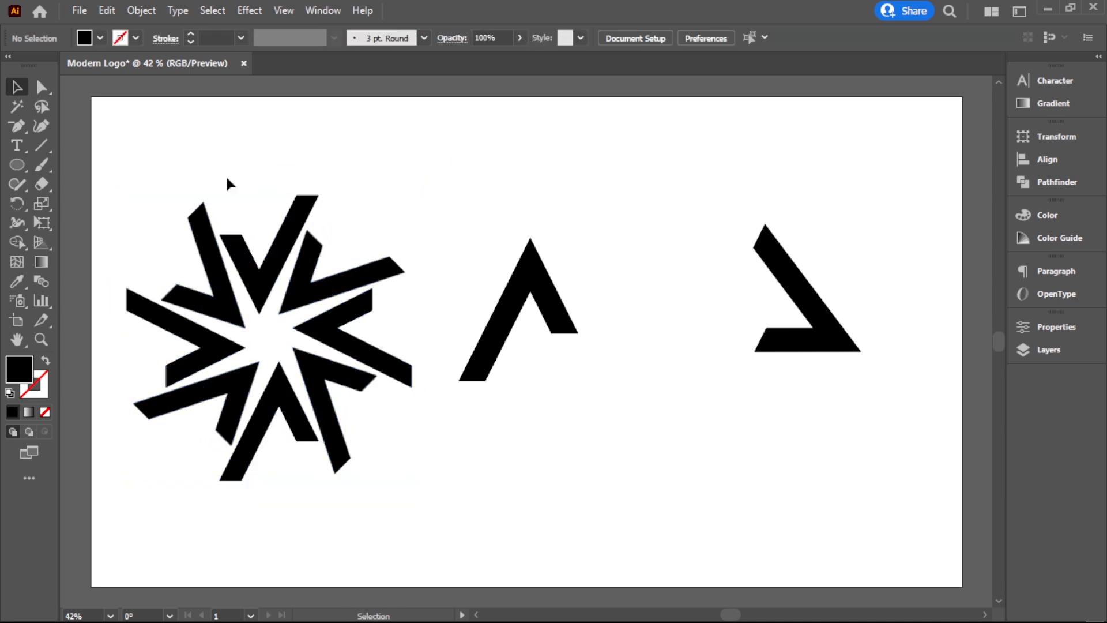
click(355, 297)
click(141, 10)
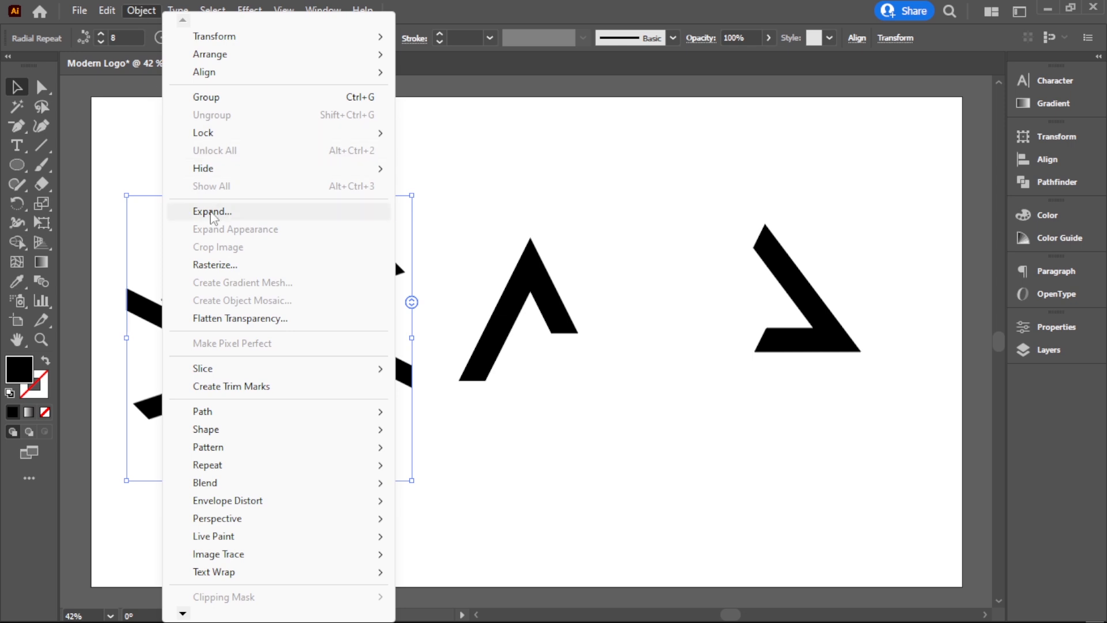
click(211, 212)
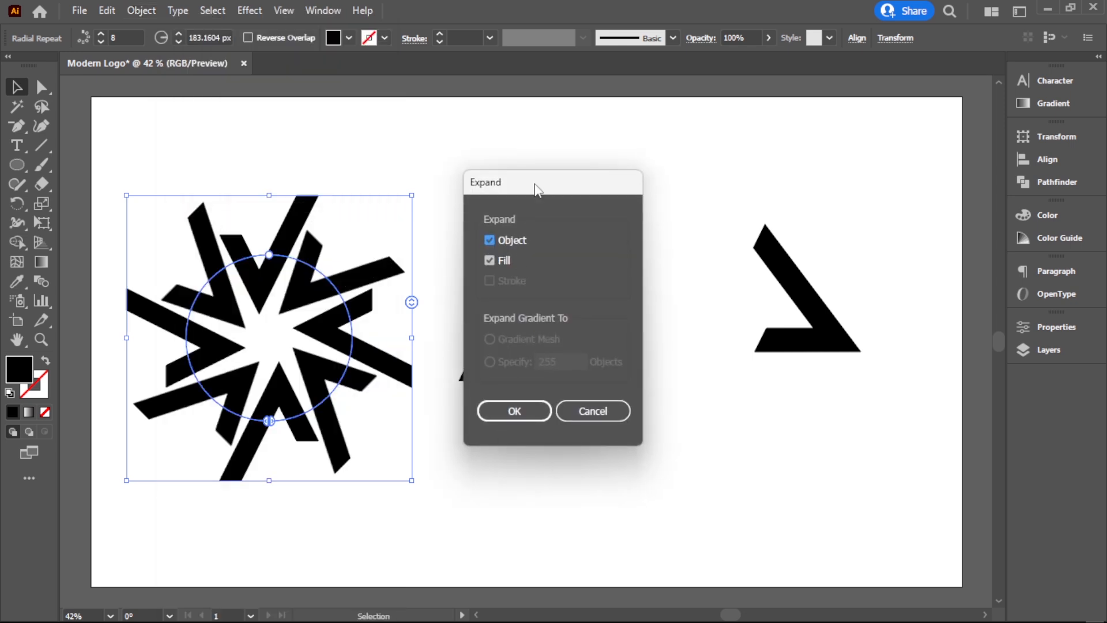
drag(536, 189, 630, 165)
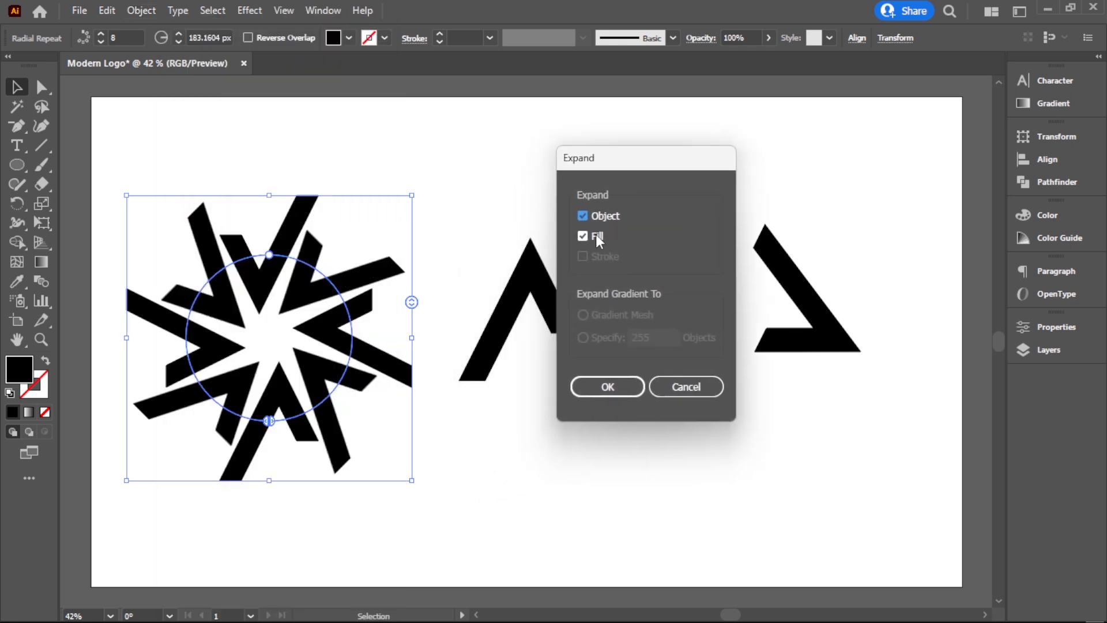
click(607, 386)
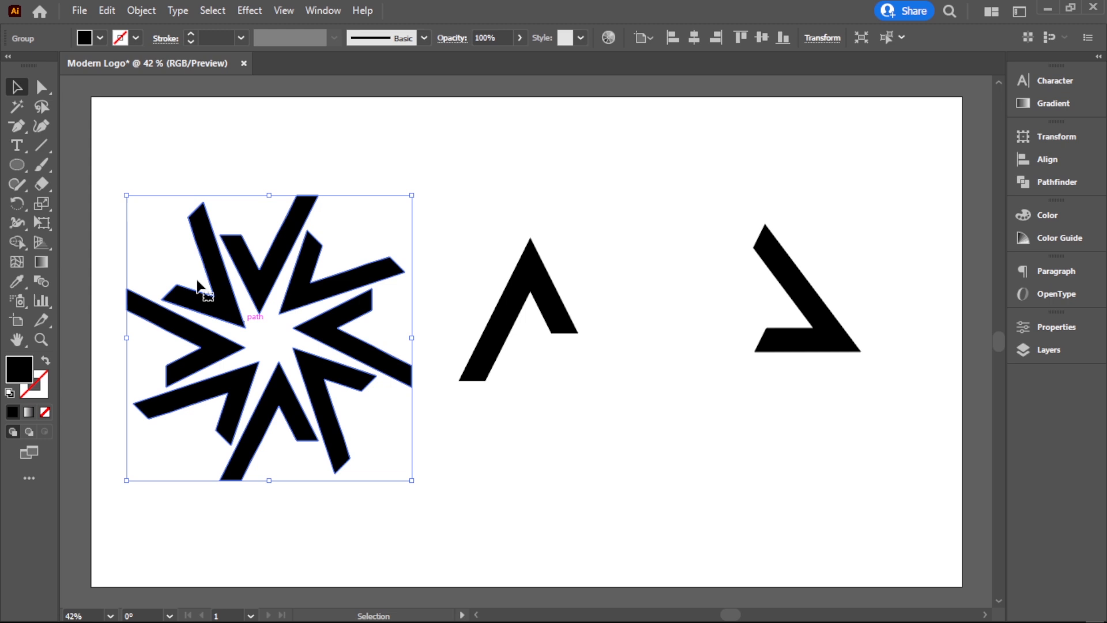
Scale the expanded leftmost pattern down proportionally about its center and move it slightly to the left
click(441, 359)
click(398, 372)
drag(411, 196, 382, 236)
click(383, 281)
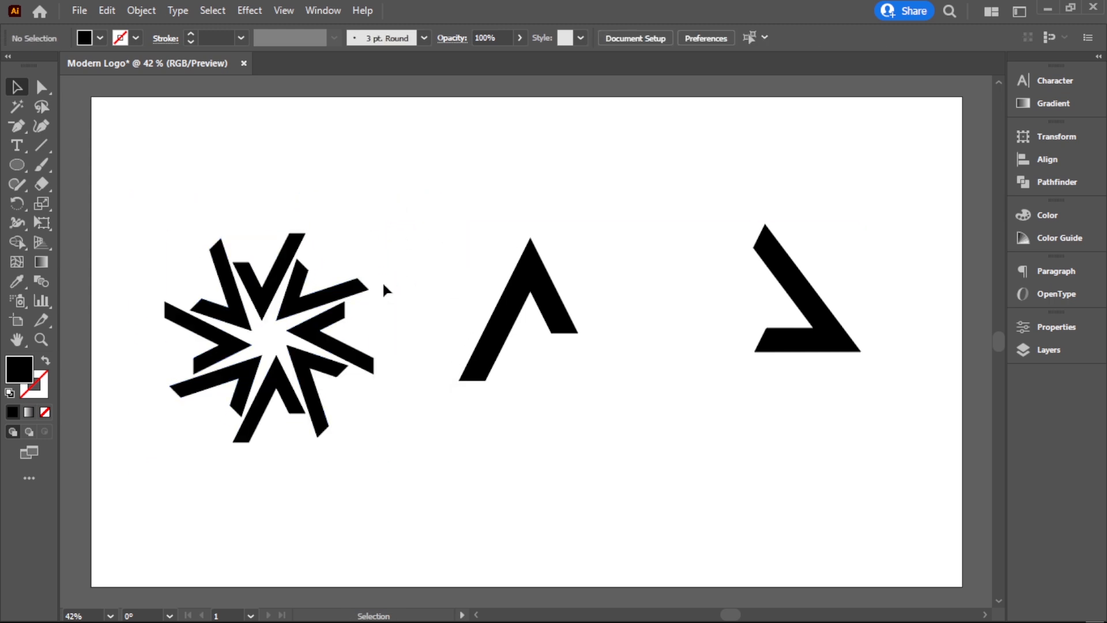
drag(342, 293, 326, 296)
click(403, 281)
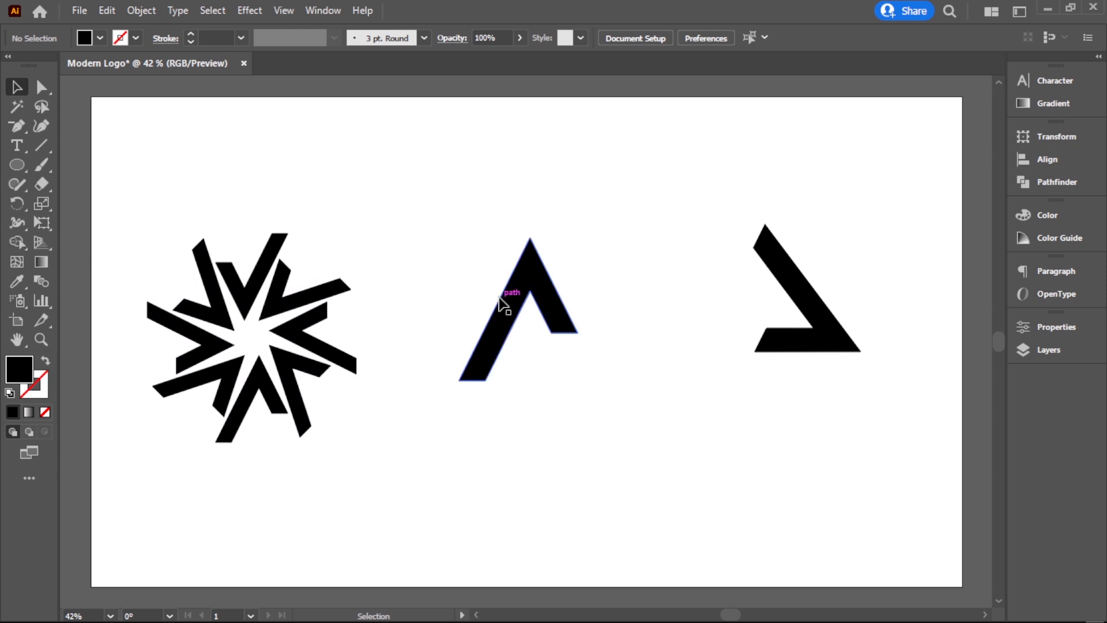
Apply a radial repeat to the middle A shape and move the resulting pattern up so it fits on the artboard
drag(512, 219, 632, 392)
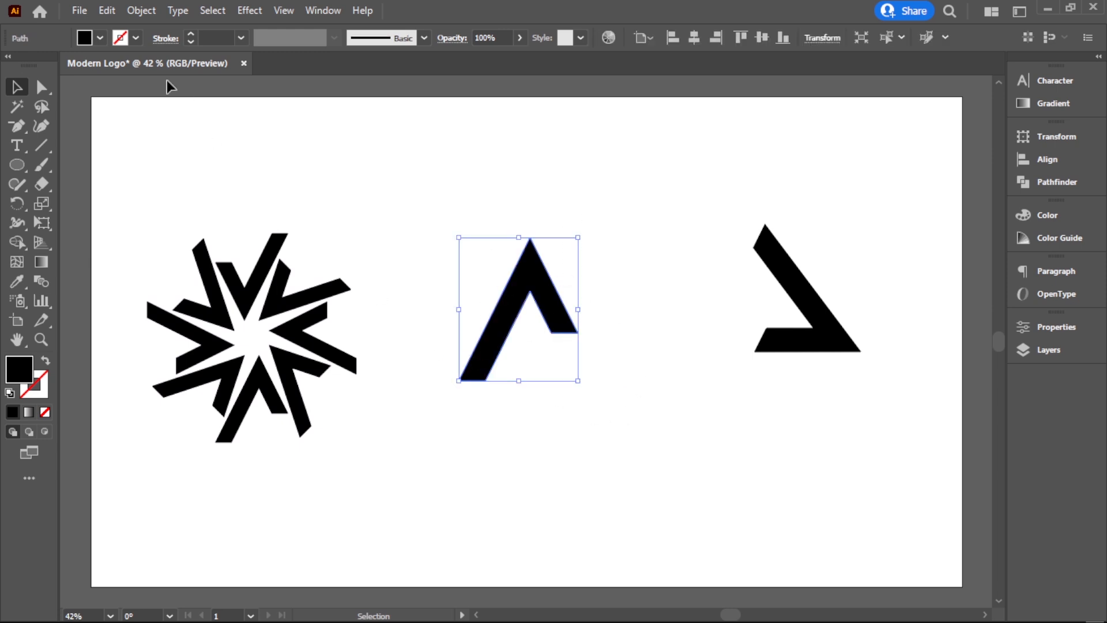
click(140, 10)
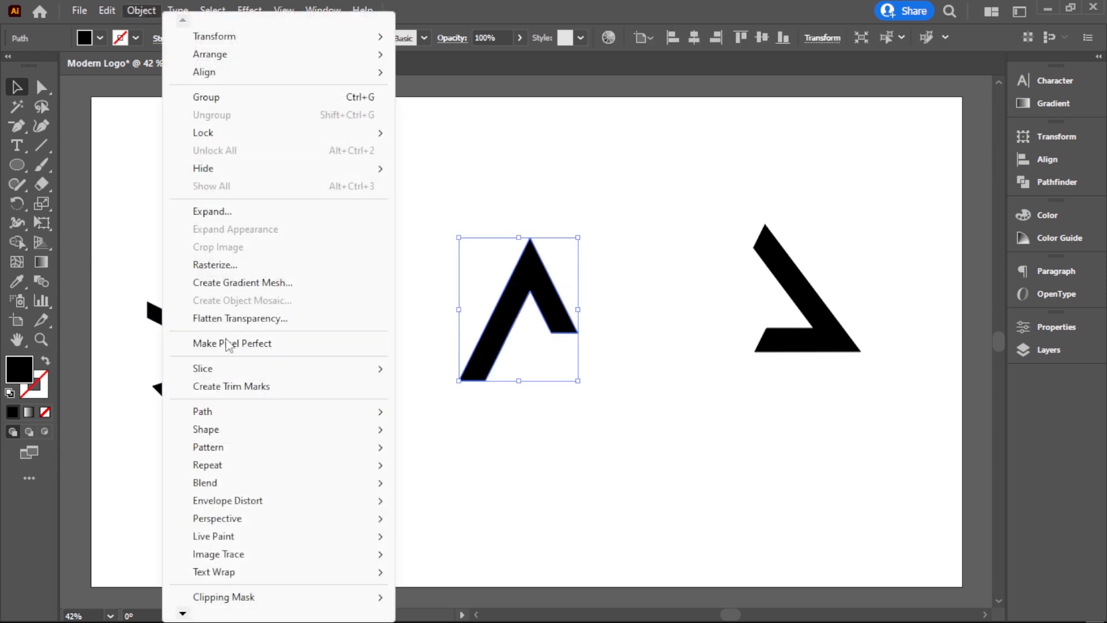
mouse_move(242, 446)
mouse_move(254, 470)
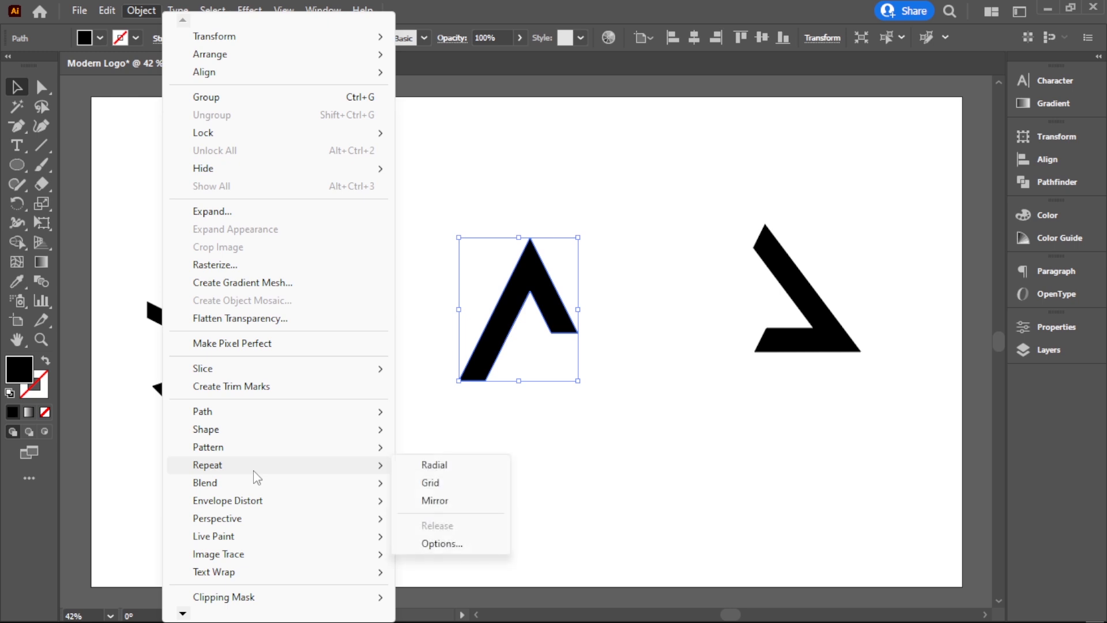
click(434, 465)
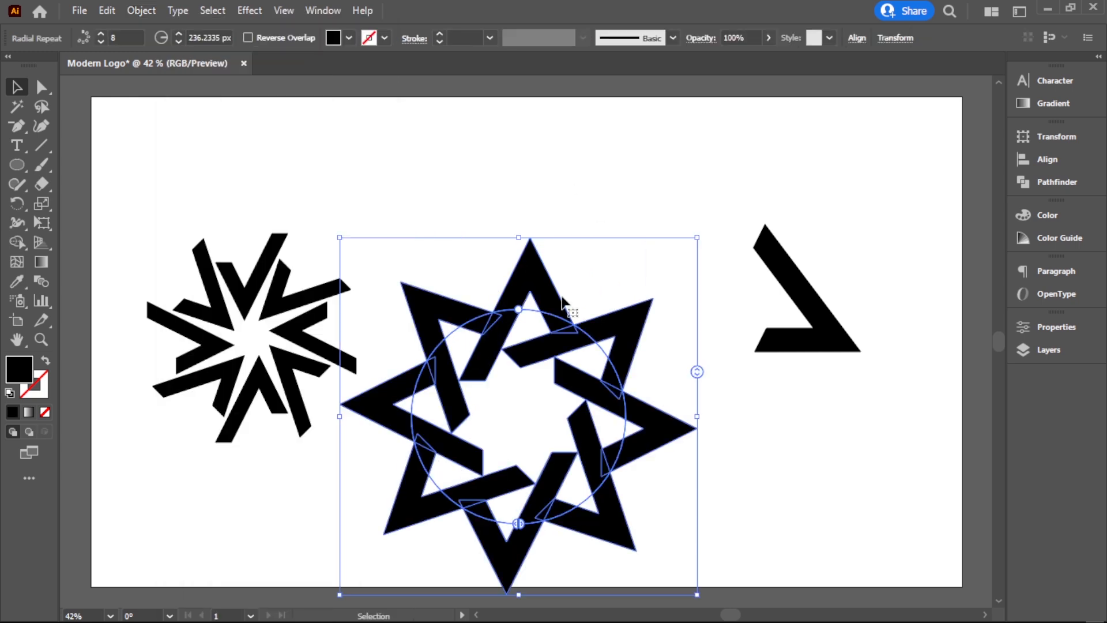
drag(583, 340, 597, 267)
click(651, 203)
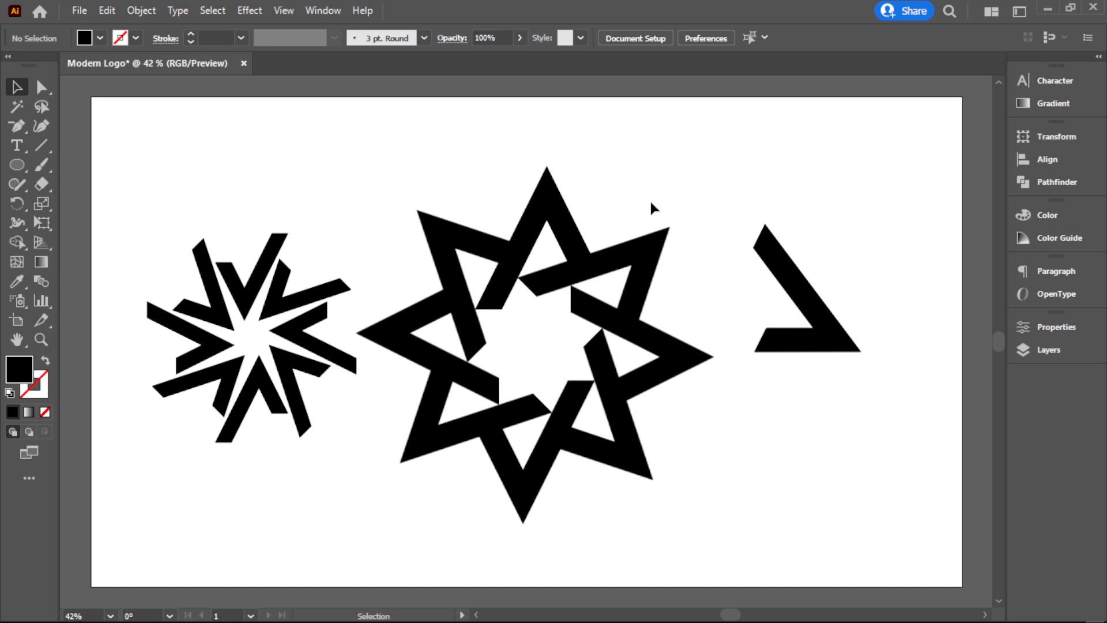
Shrink the middle star pattern's radius to about 192 px and reduce its count to 6 instances
click(600, 312)
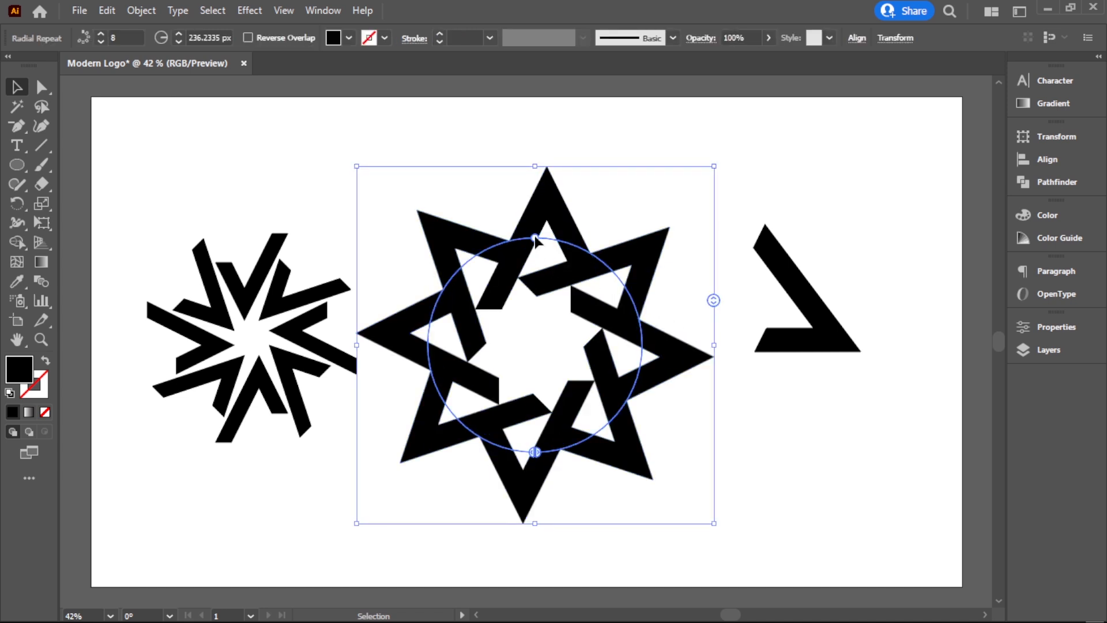
mouse_move(534, 236)
mouse_down()
mouse_move(597, 272)
mouse_move(575, 292)
mouse_move(556, 257)
mouse_move(536, 257)
mouse_up()
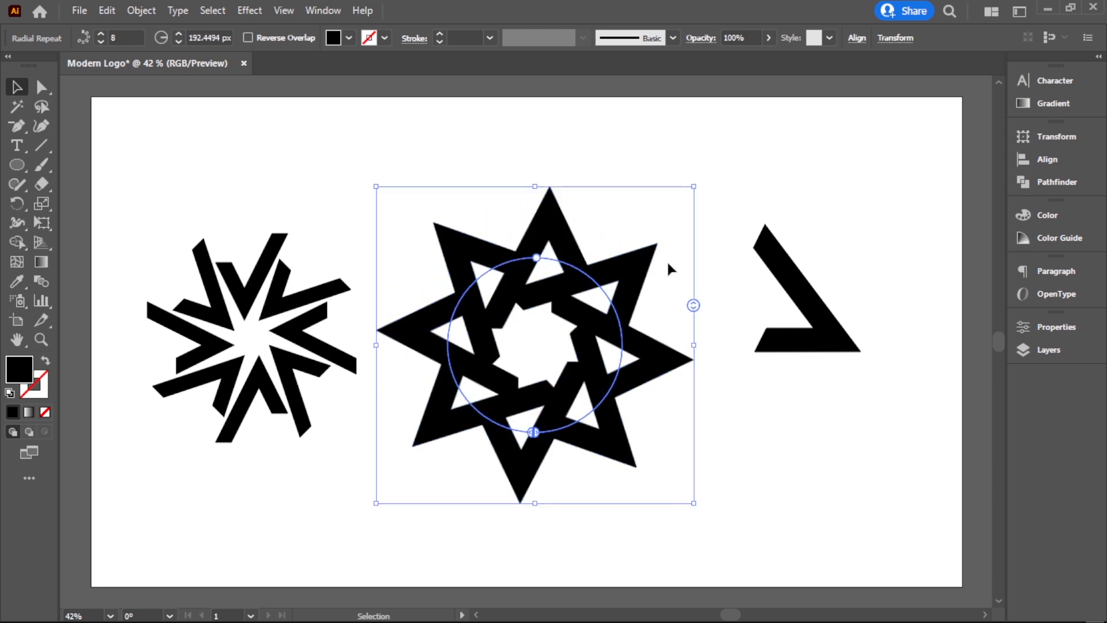
mouse_move(692, 305)
mouse_down()
mouse_move(690, 271)
mouse_move(691, 321)
mouse_up()
click(637, 143)
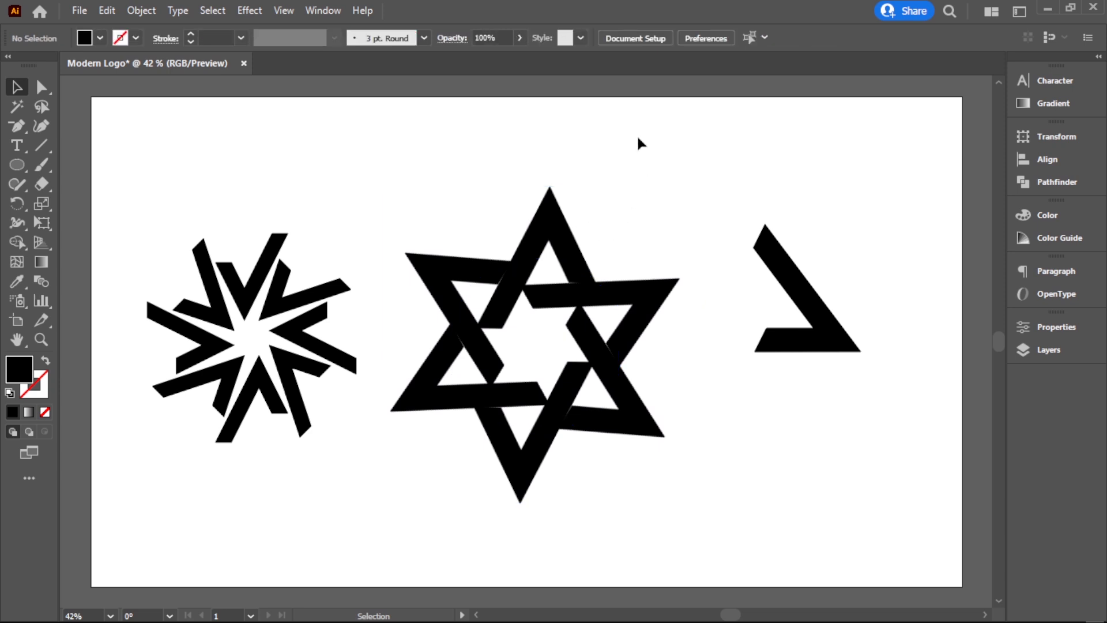
Reduce the middle star pattern to 5 instances
click(548, 239)
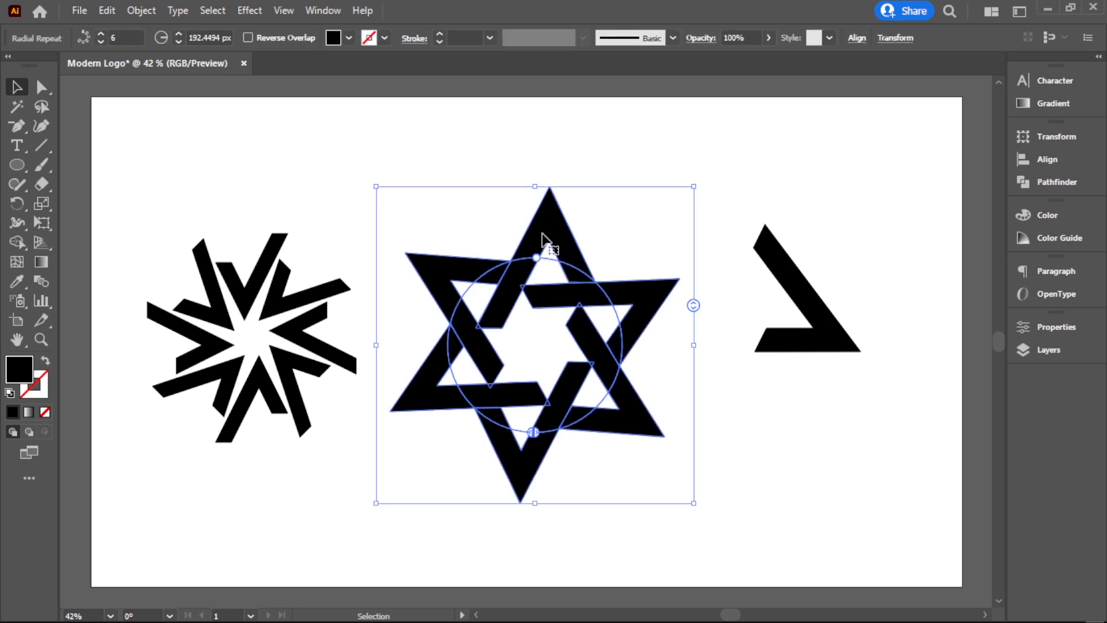
click(102, 41)
click(559, 221)
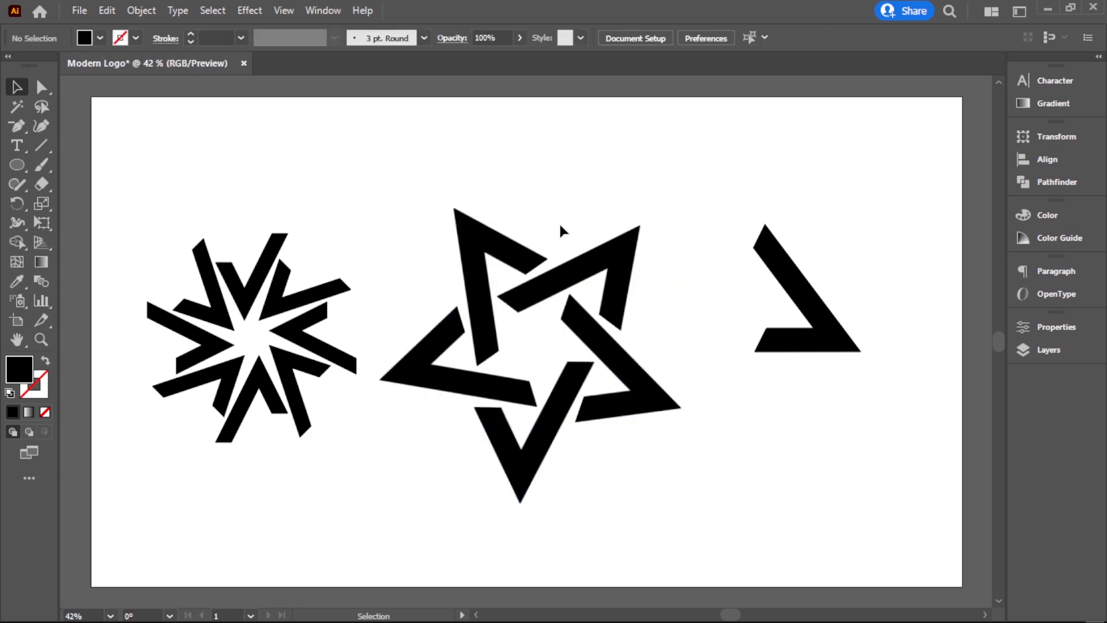
Rotate the five-pointed pattern's ring slightly counterclockwise while bringing its radius to about 186 px
click(576, 257)
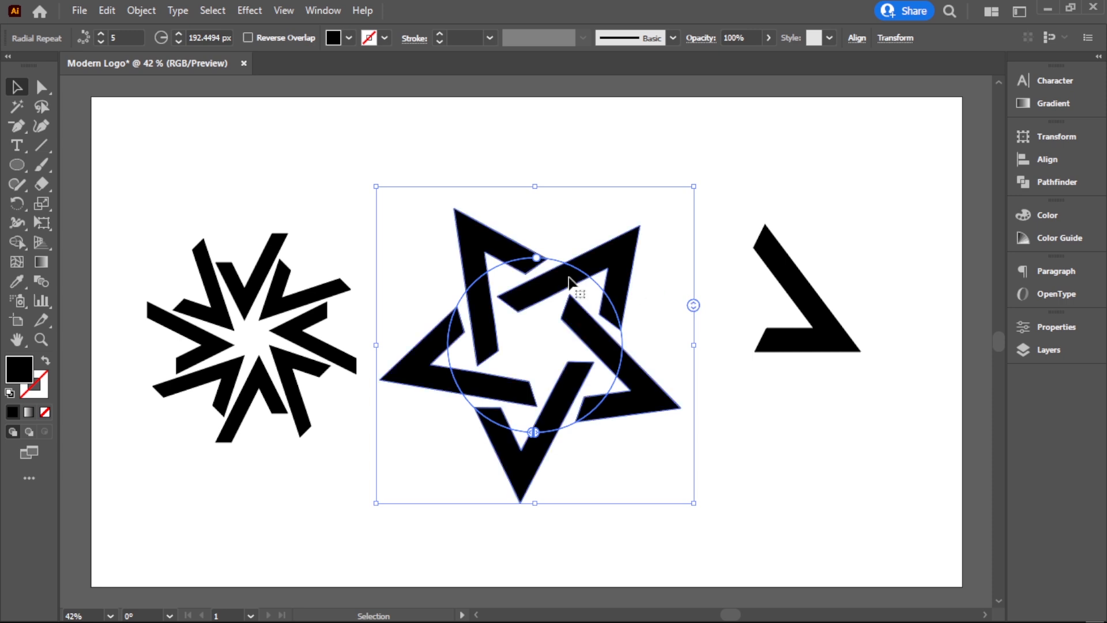
drag(536, 264, 529, 256)
click(567, 184)
Try the middle radial repeat with 7 instances, and return the count to 5
click(584, 297)
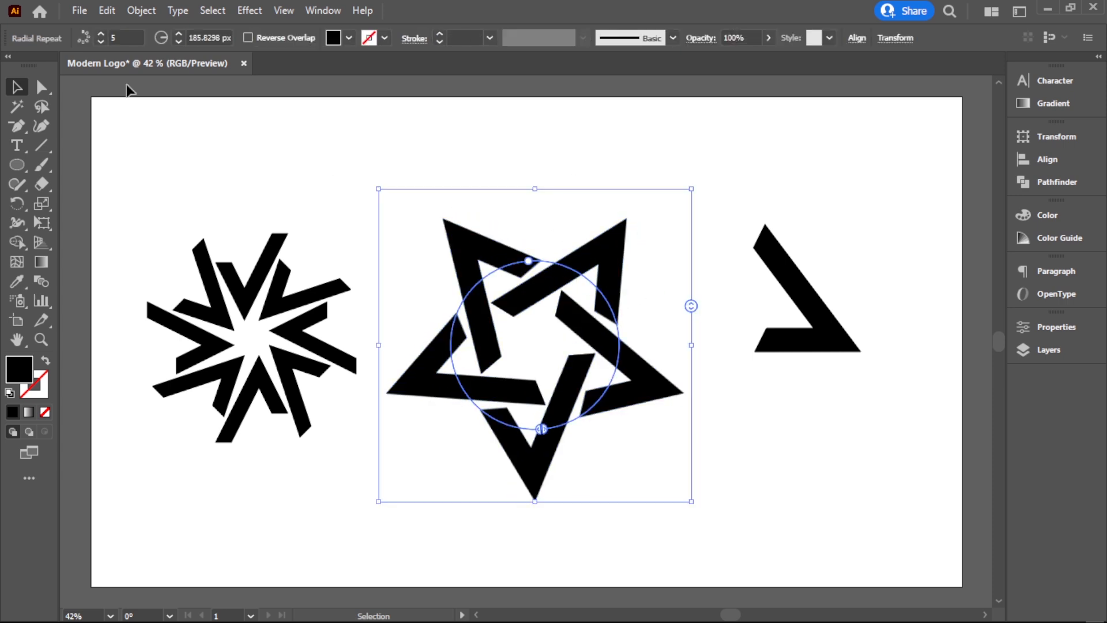
click(101, 34)
click(101, 34)
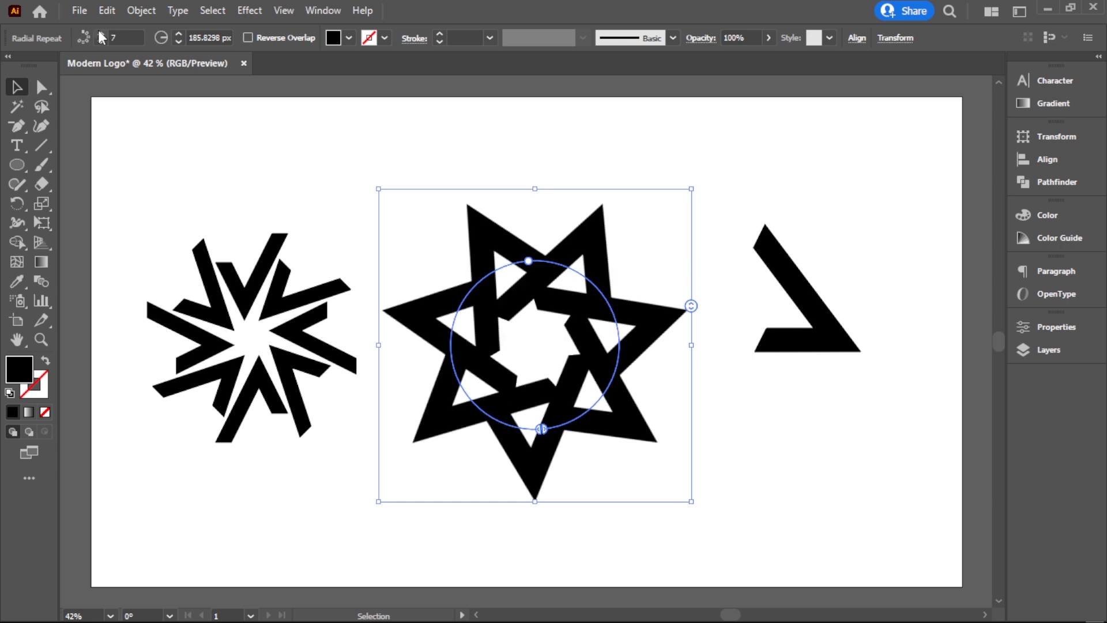
click(100, 43)
click(101, 42)
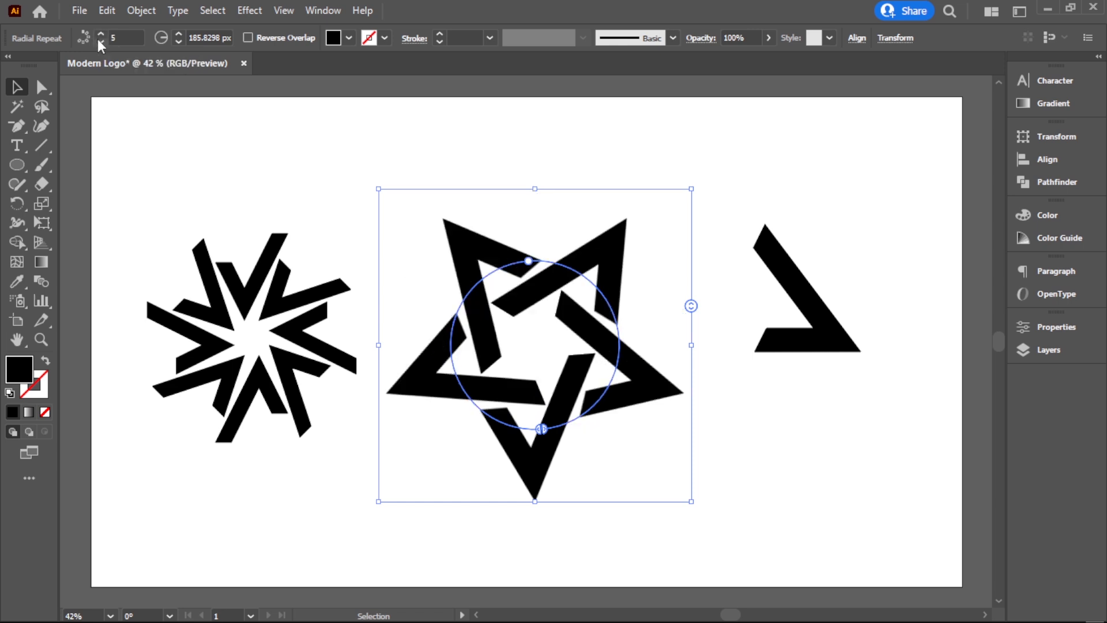
click(391, 118)
Reduce the middle radial repeat's radius to 157 px
click(576, 300)
drag(176, 34, 181, 42)
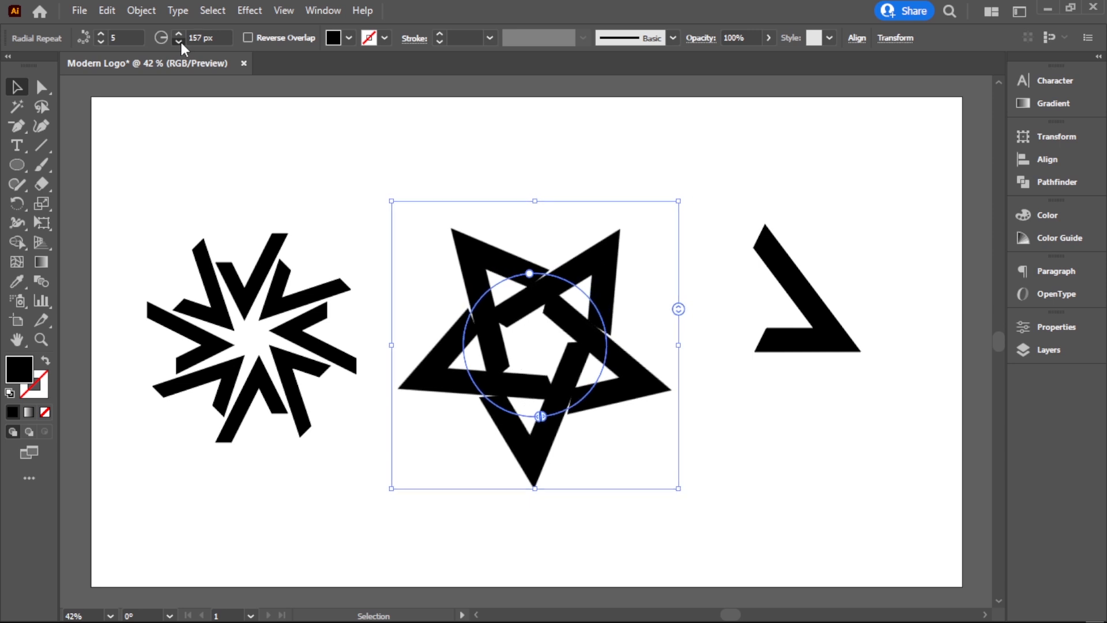
click(548, 190)
Reduce the middle radial repeat to 4 instances
click(558, 276)
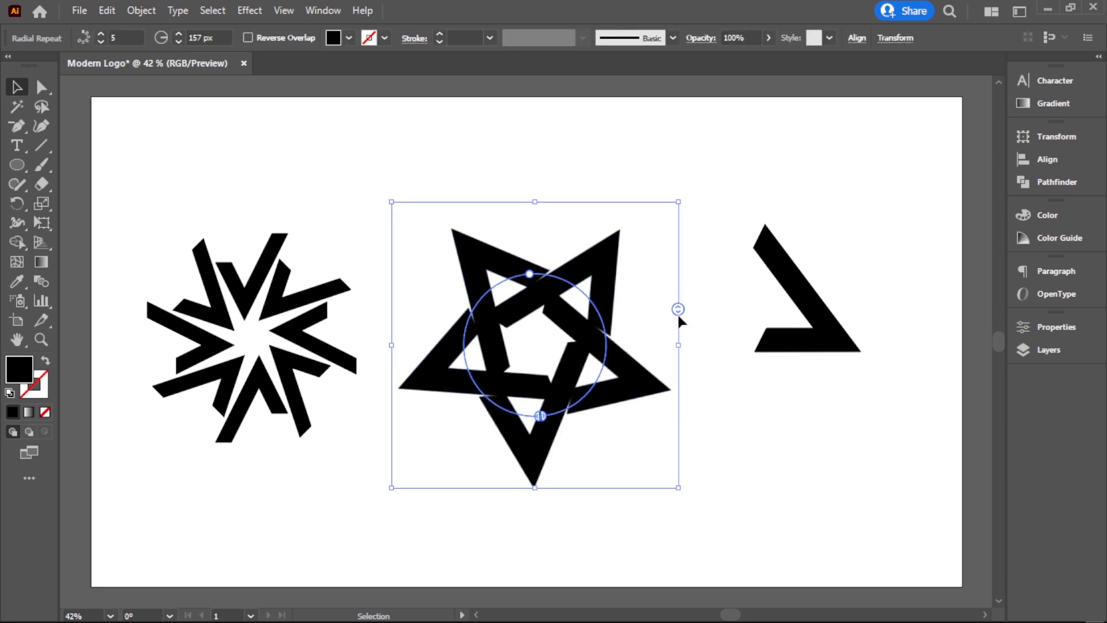
mouse_move(675, 307)
mouse_down()
mouse_move(676, 286)
mouse_move(676, 314)
mouse_up()
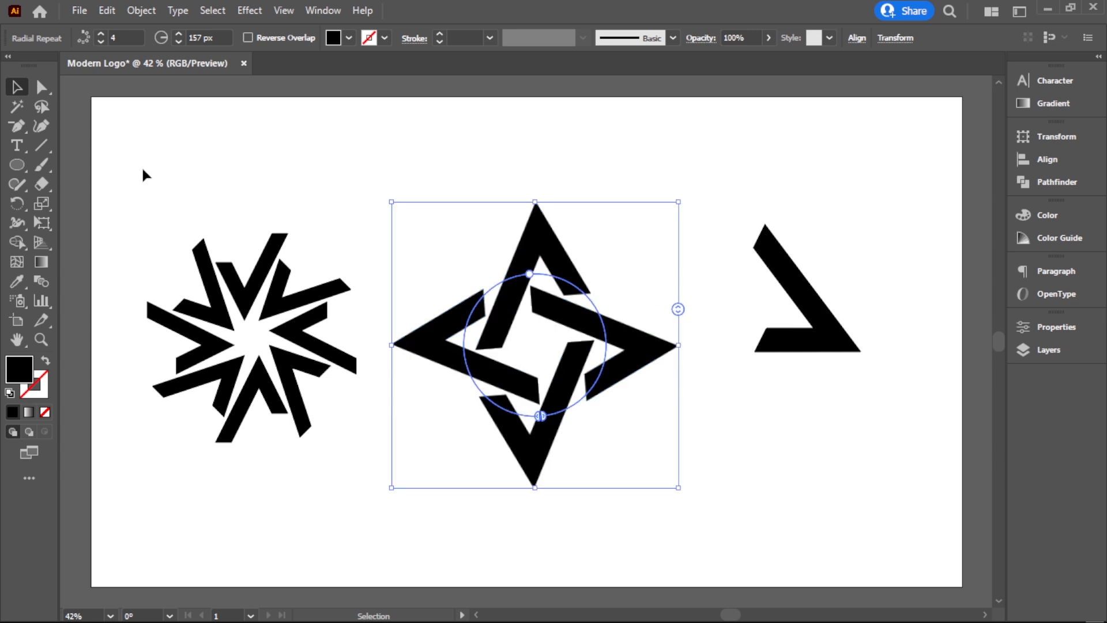
click(470, 156)
Set the middle radial repeat to 6 instances
click(519, 253)
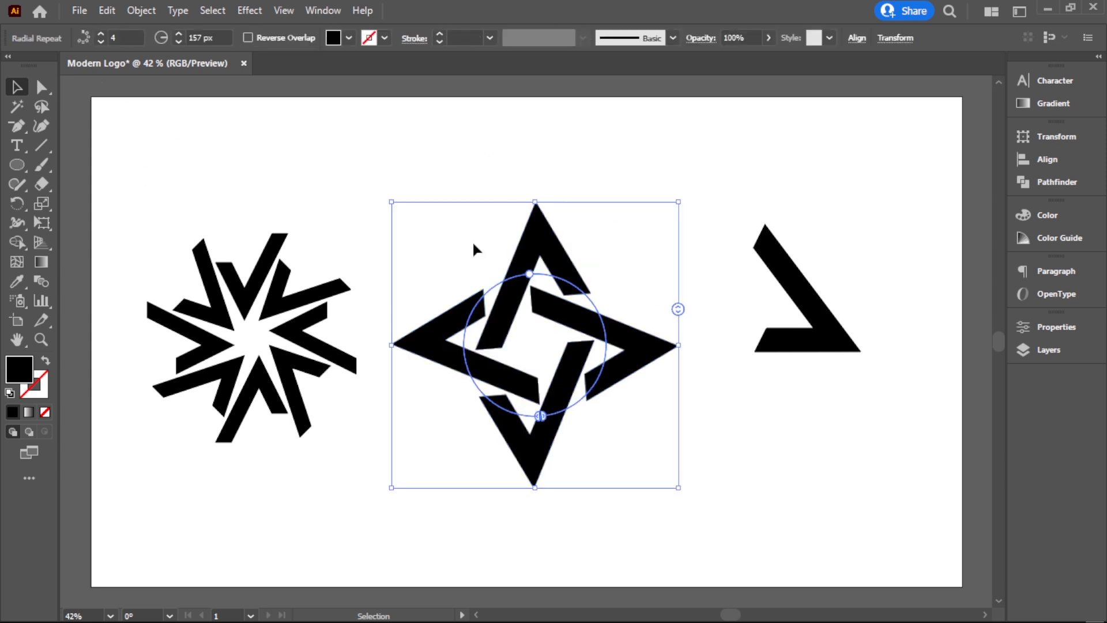
click(101, 35)
click(101, 35)
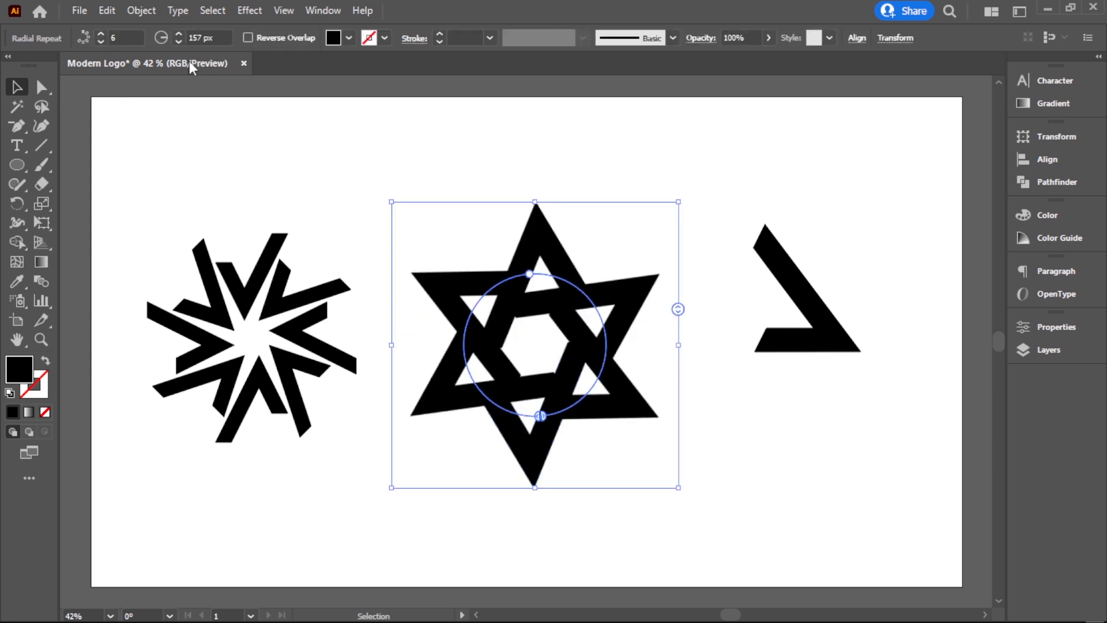
Try a 146 px radius on the middle repeat, and enlarge it to about 233 px while rotating it slightly clockwise
click(178, 42)
click(178, 42)
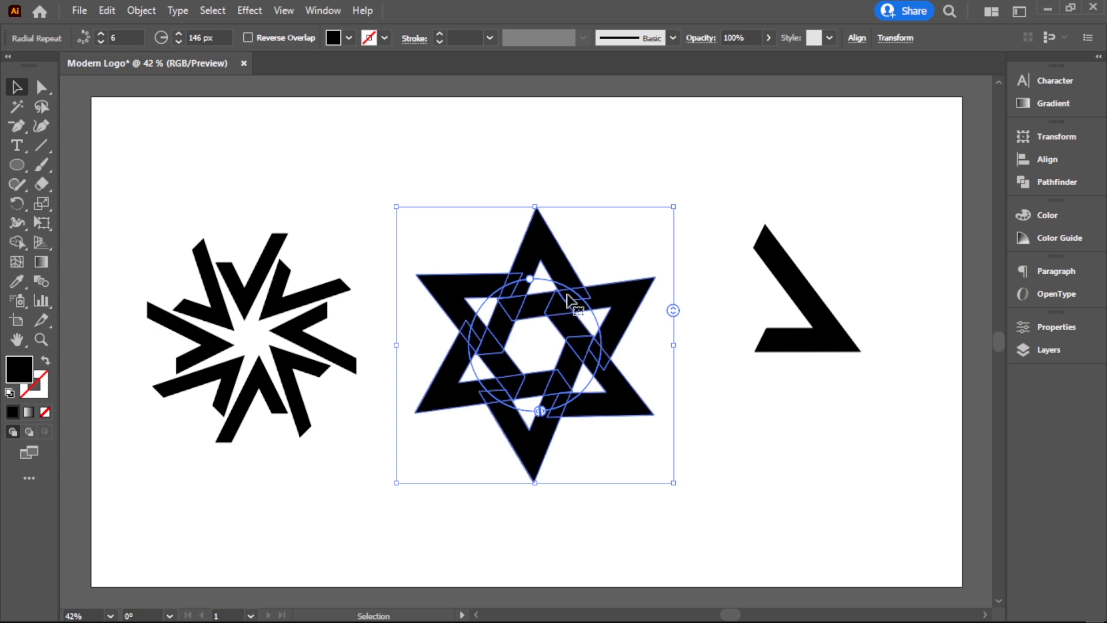
drag(530, 281, 562, 241)
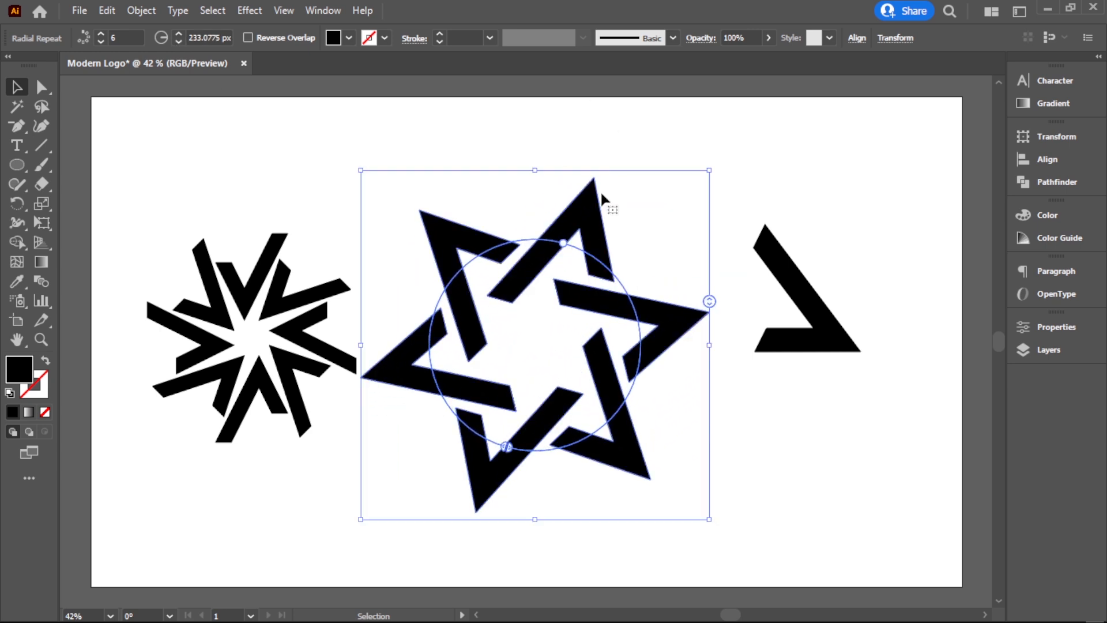
Try the enlarged middle star with 7 and 5 instances, and return the count to 6
click(100, 34)
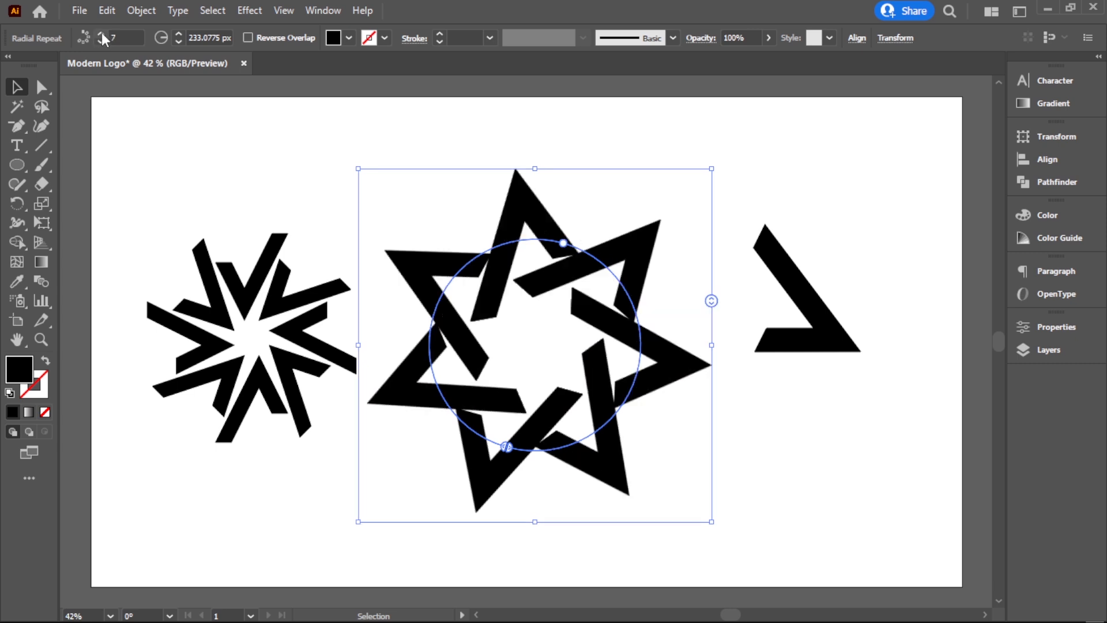
click(102, 43)
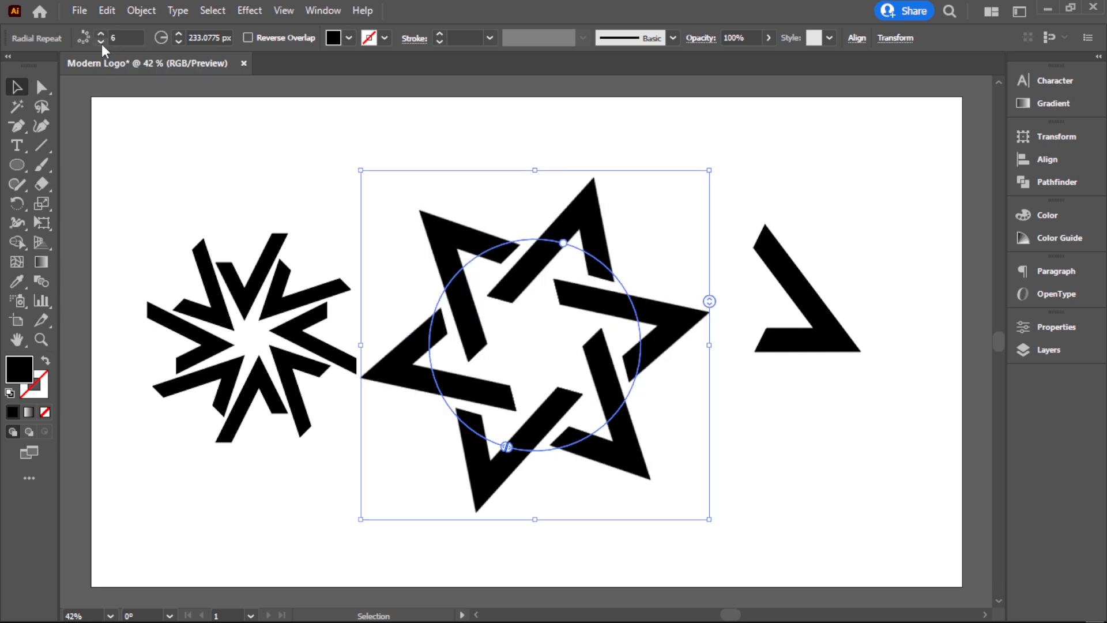
click(100, 43)
click(99, 34)
click(679, 254)
Expand the middle six-pointed radial repeat into editable shapes
click(634, 309)
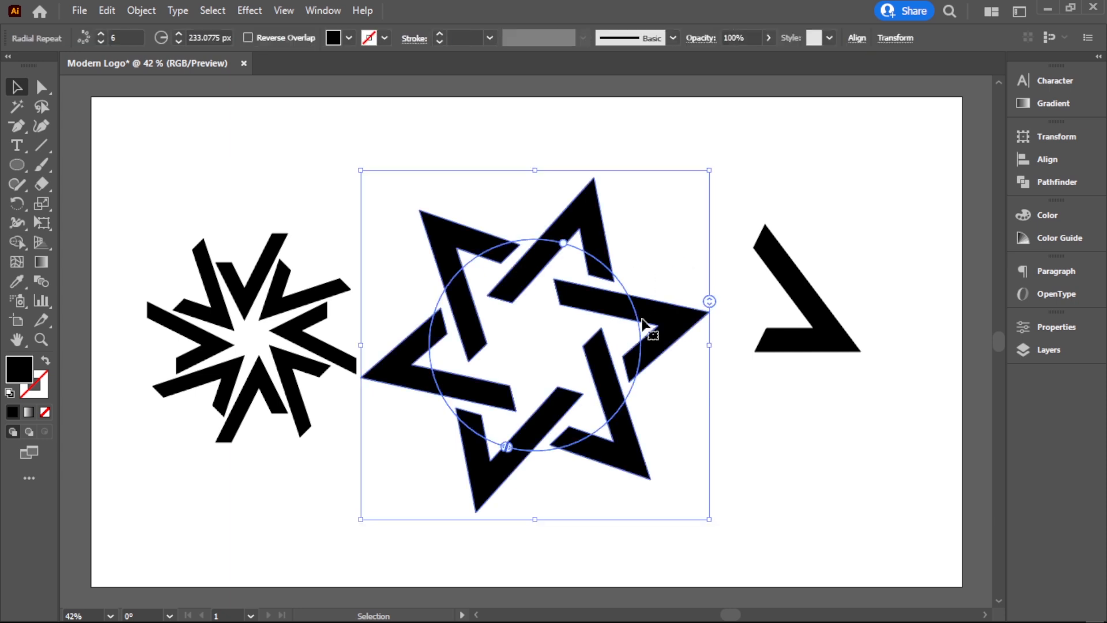
click(134, 10)
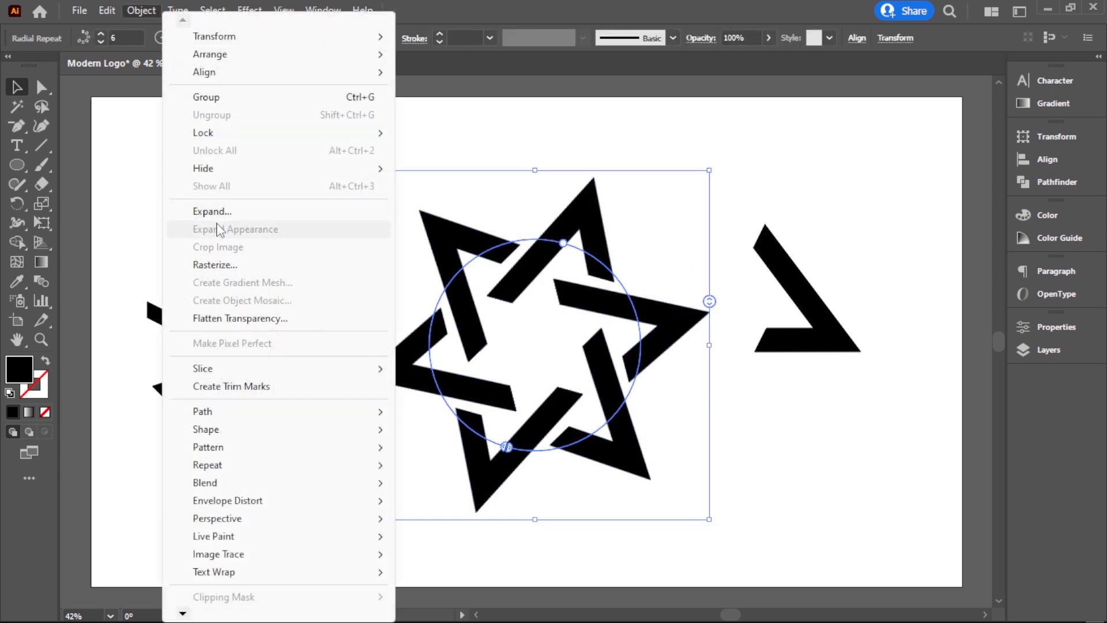
click(144, 211)
click(630, 383)
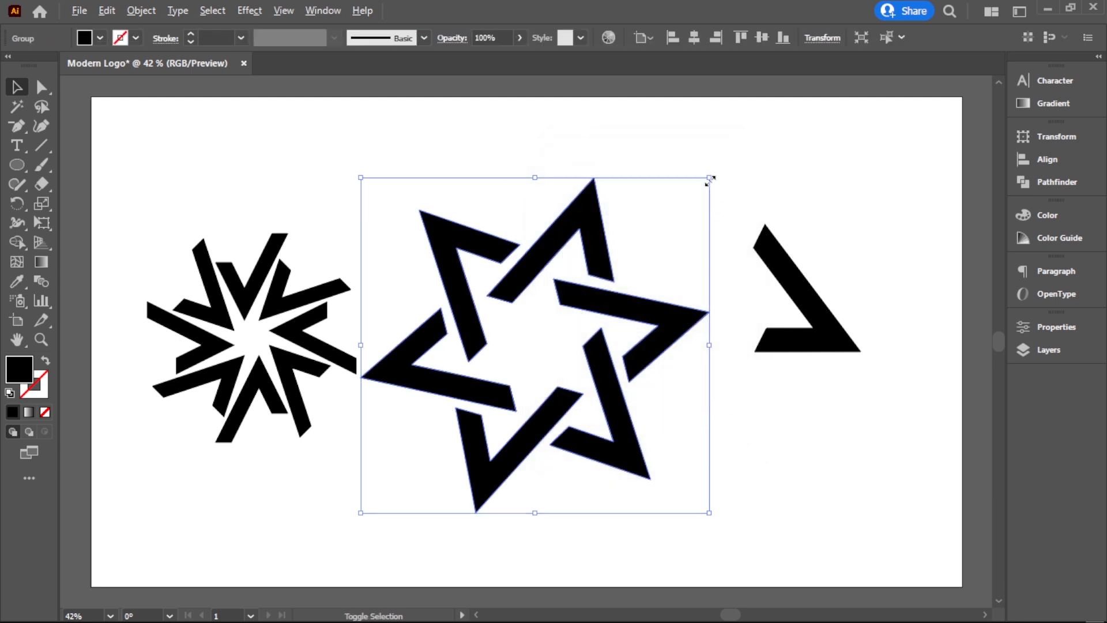
Scale the expanded middle star down proportionally about its center and move it slightly to the left
drag(710, 180, 682, 230)
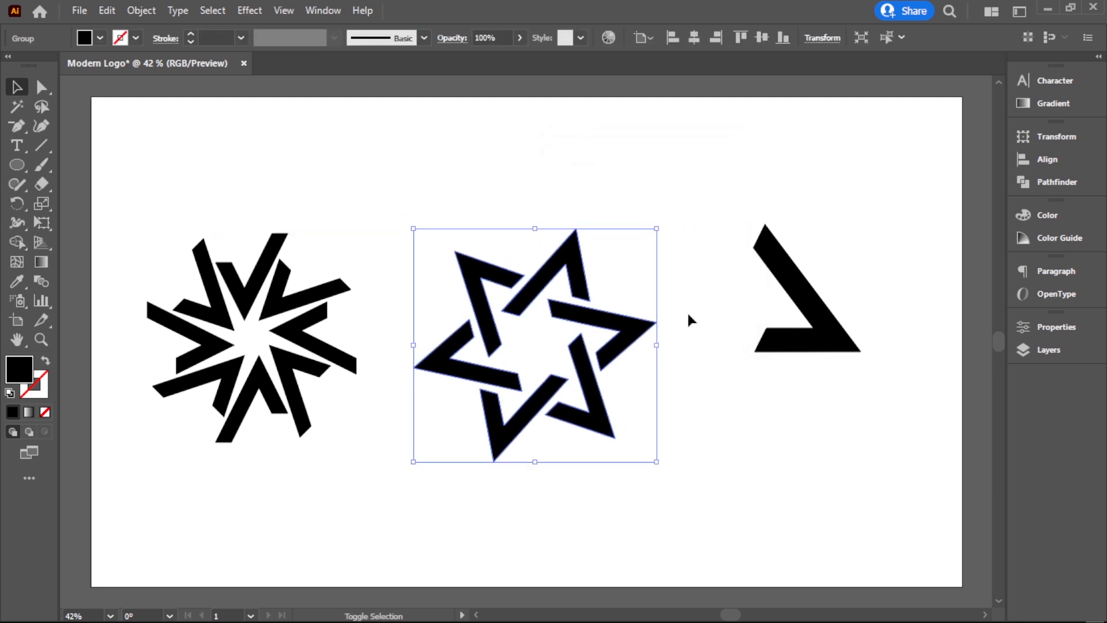
click(690, 320)
drag(592, 385, 581, 386)
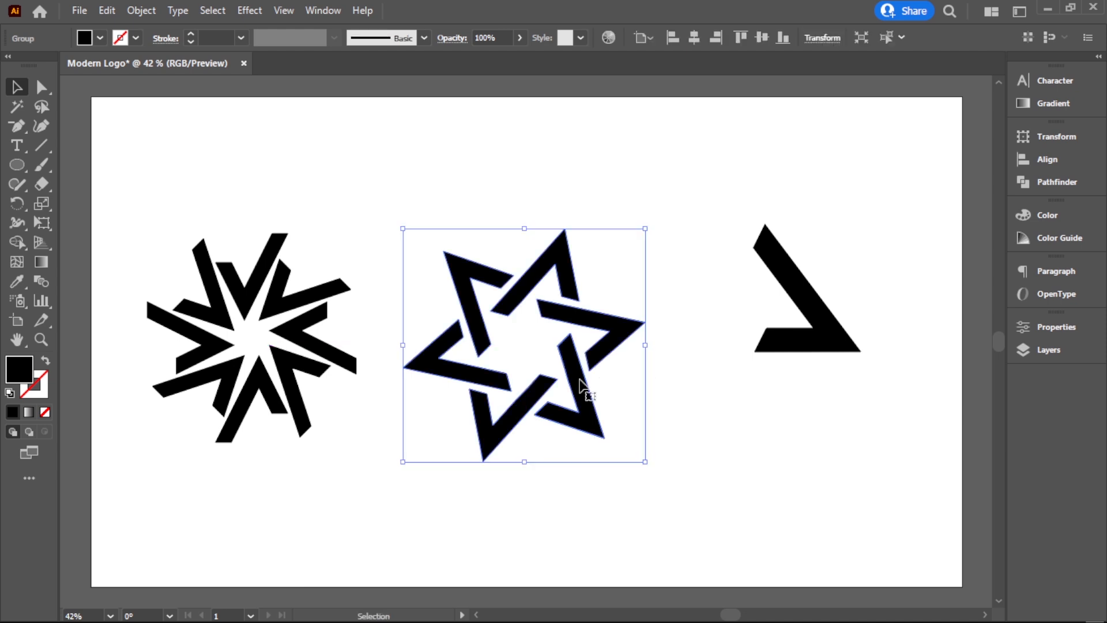
Apply a radial repeat with 7 instances to the remaining single letter shape and move it straight up level with the six-pointed star
click(734, 433)
drag(651, 391, 683, 383)
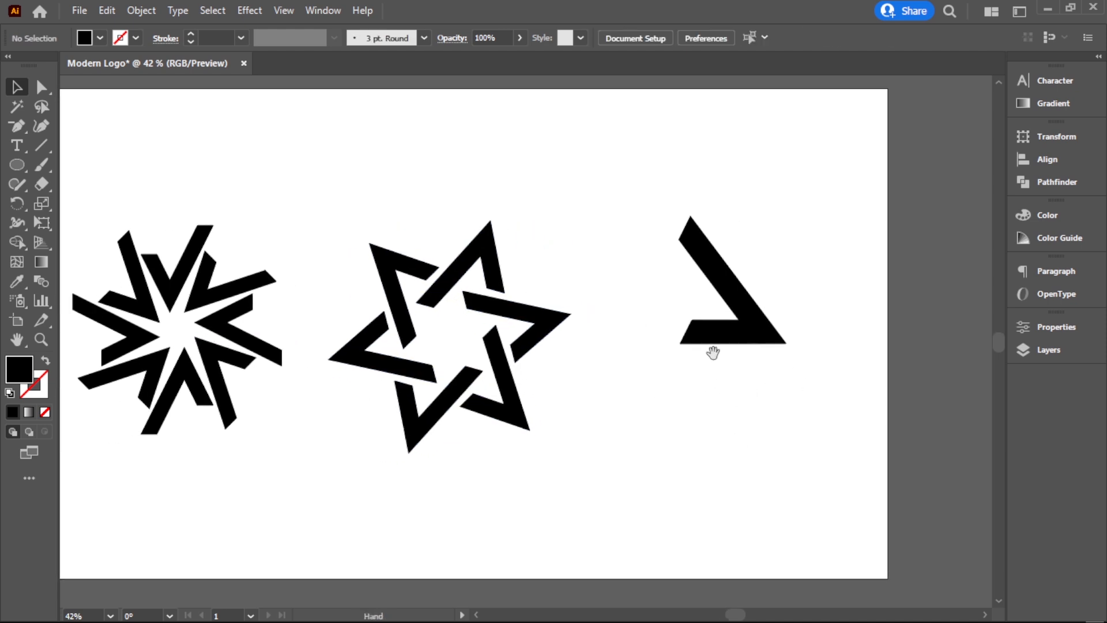
click(721, 345)
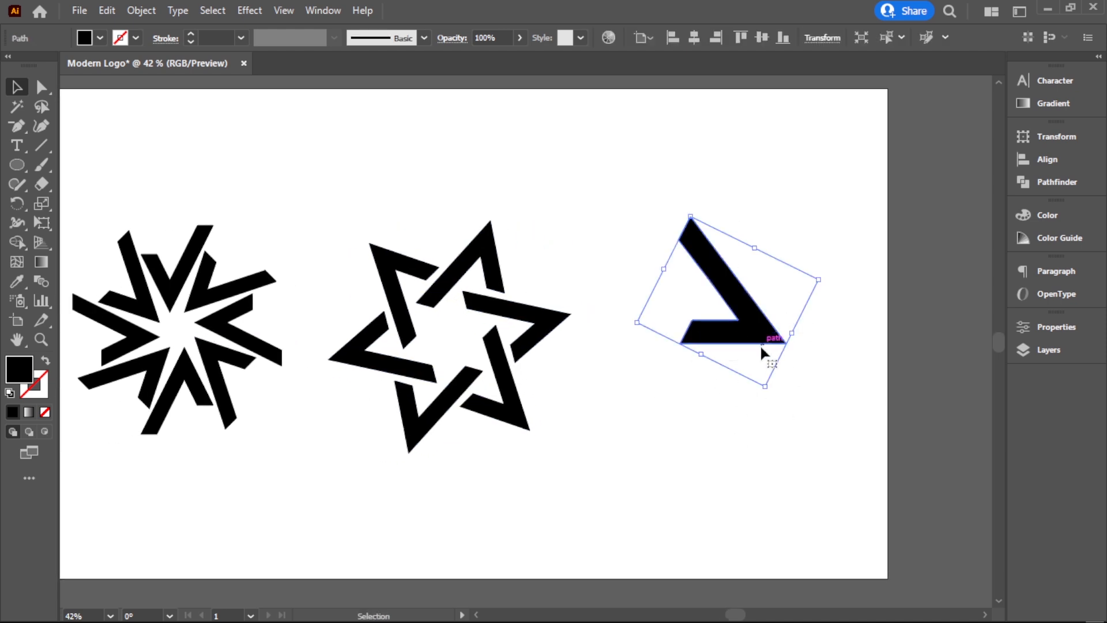
click(141, 10)
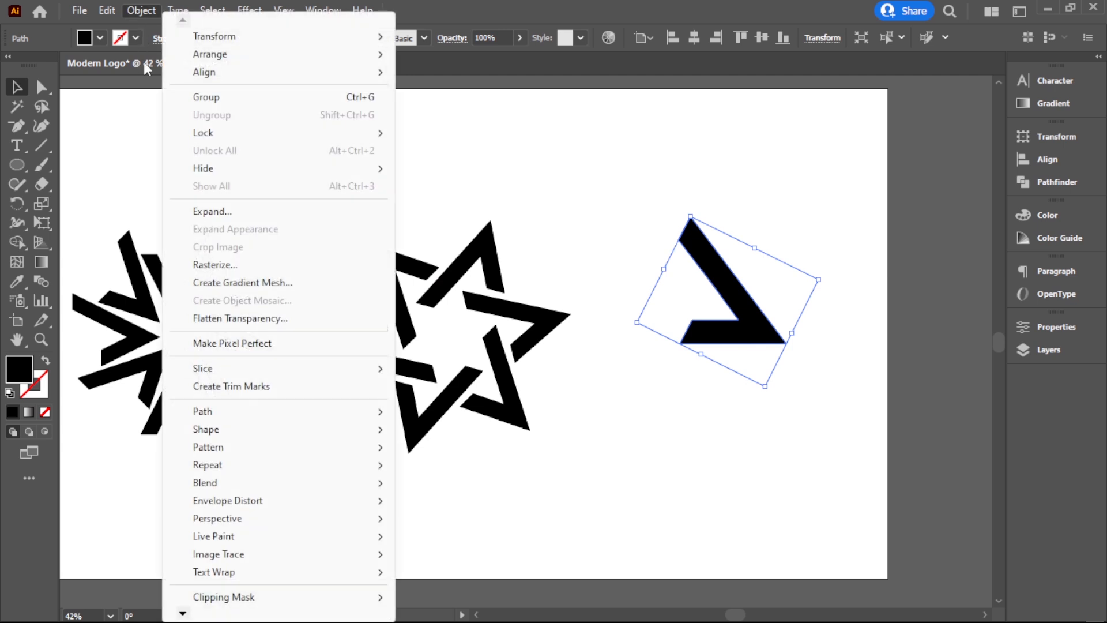
mouse_move(213, 465)
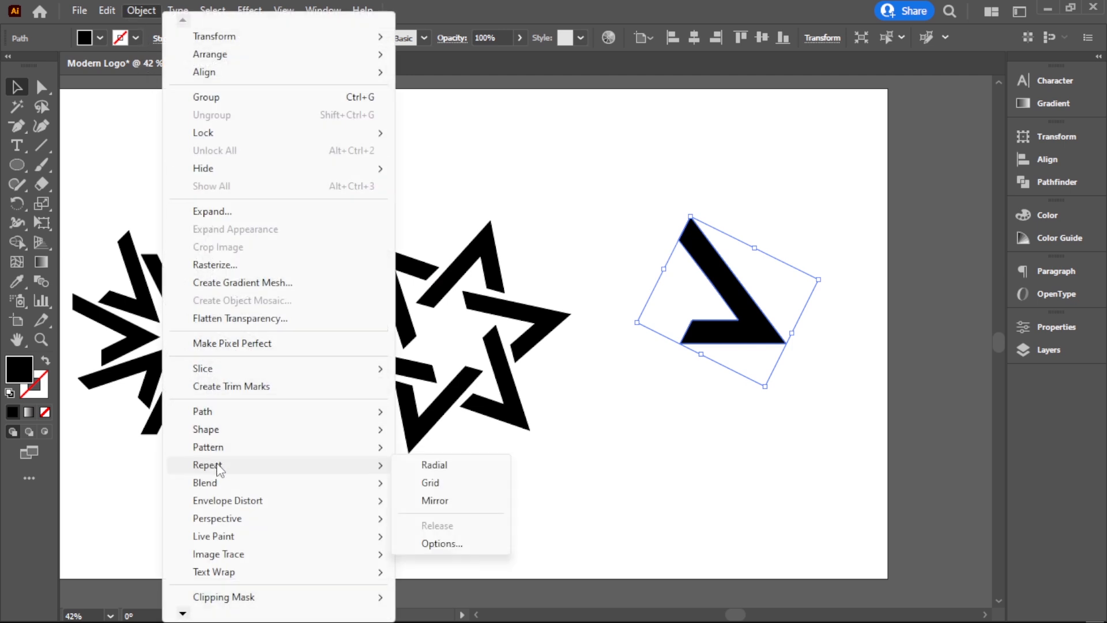
click(414, 464)
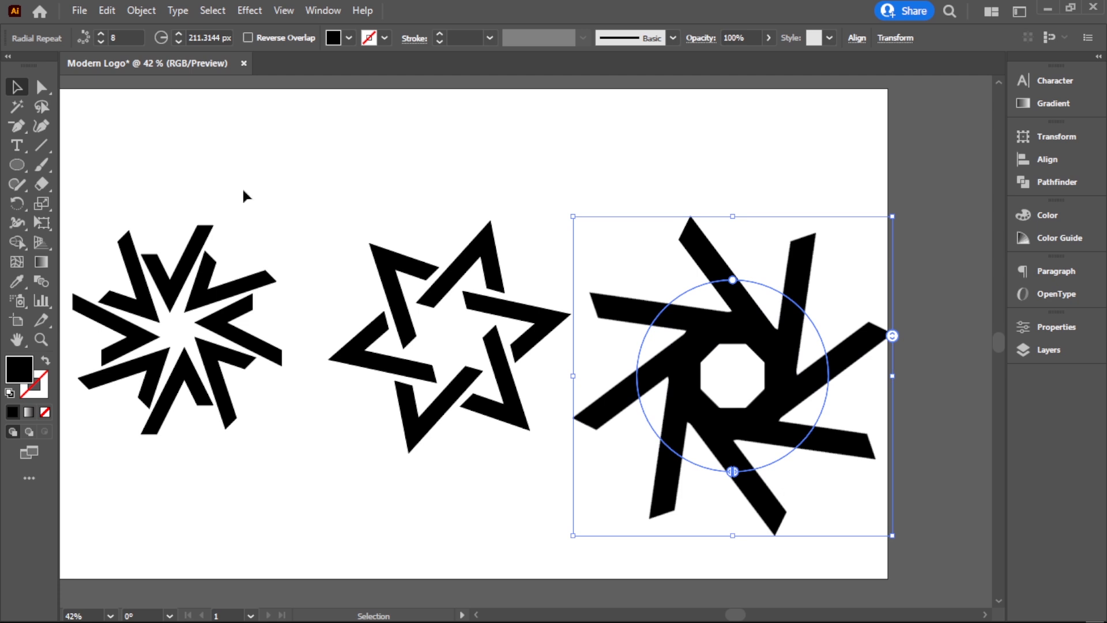
click(102, 41)
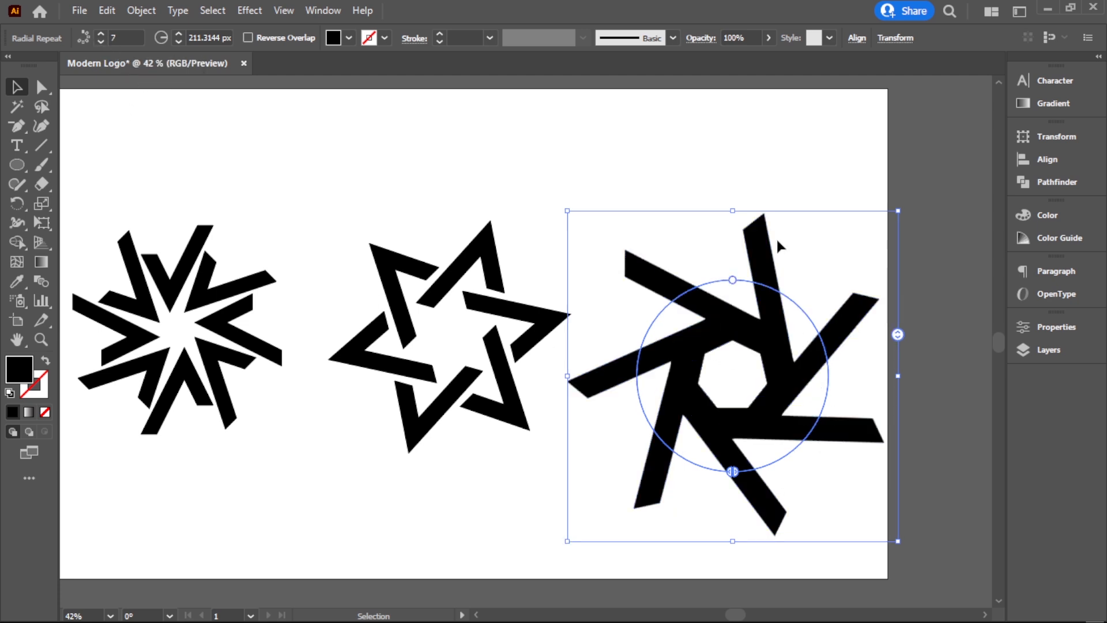
click(797, 234)
drag(777, 322, 774, 293)
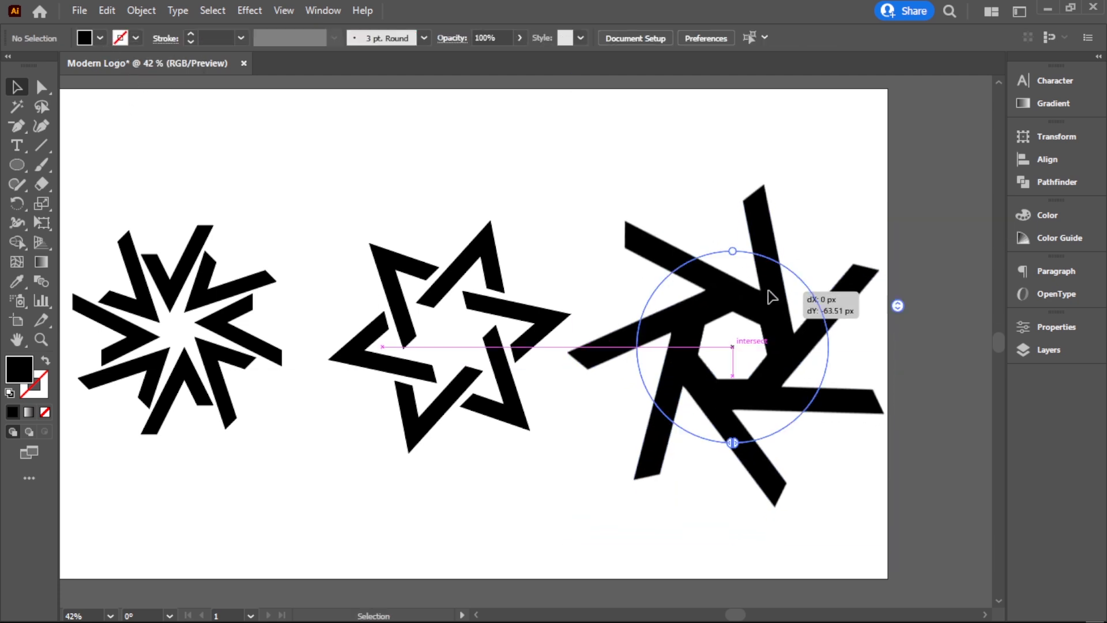
Expand the seven-armed radial repeat into editable shapes, scale it down proportionally and shift it slightly
click(141, 12)
mouse_move(222, 414)
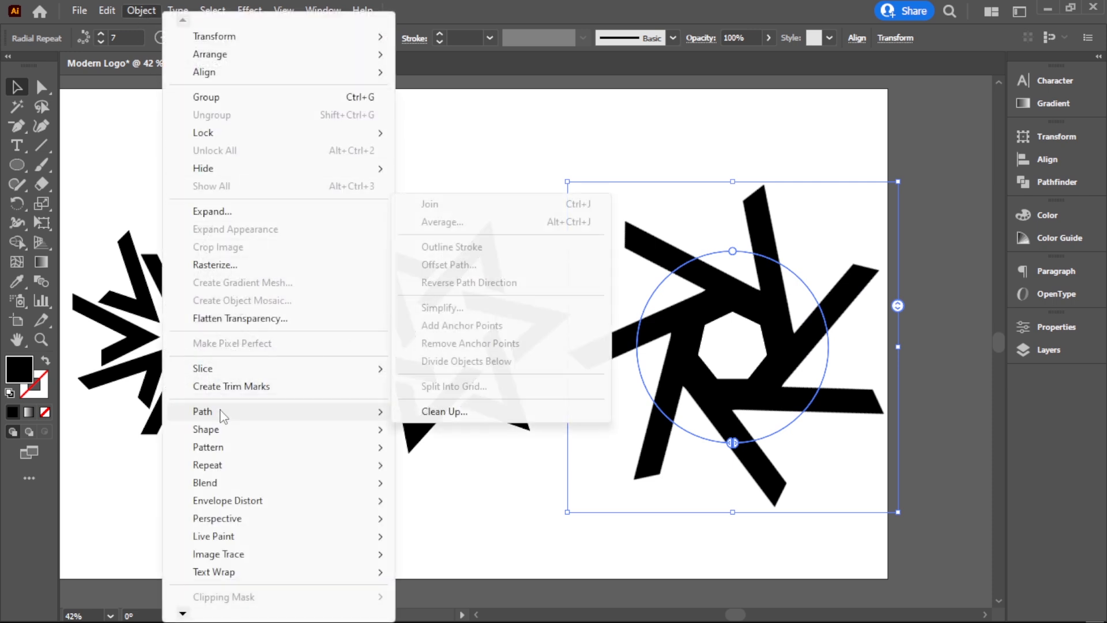
click(211, 211)
click(607, 385)
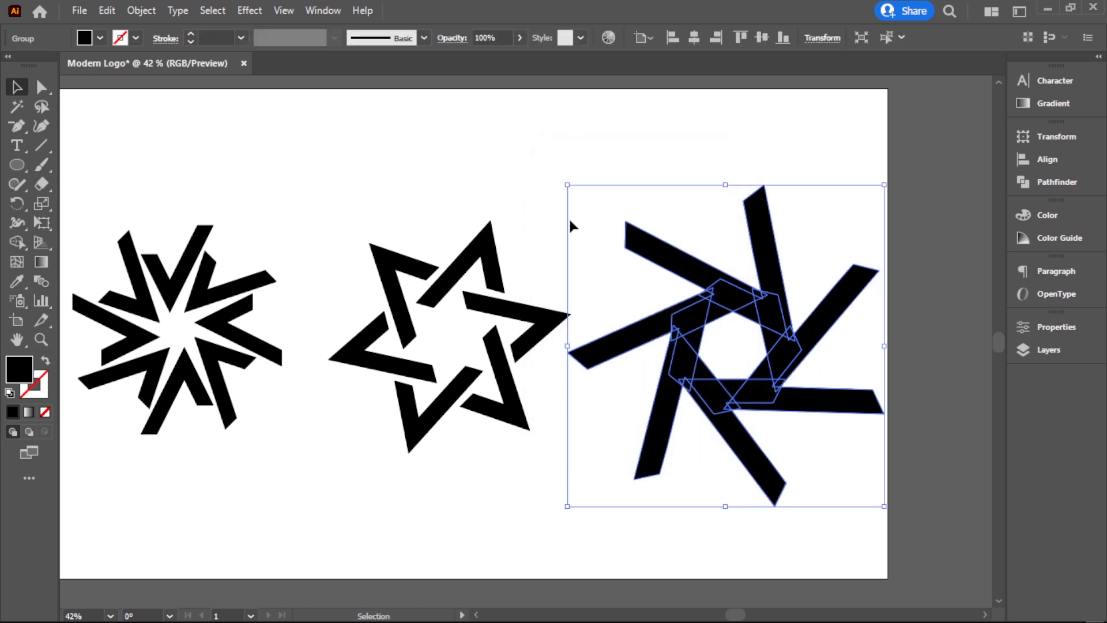
drag(883, 187, 829, 245)
click(863, 253)
drag(788, 325, 797, 323)
Draw a circle outward from the center of the seven-armed pinwheel, leaving the arm tips protruding, and fill it with red
click(160, 228)
click(20, 164)
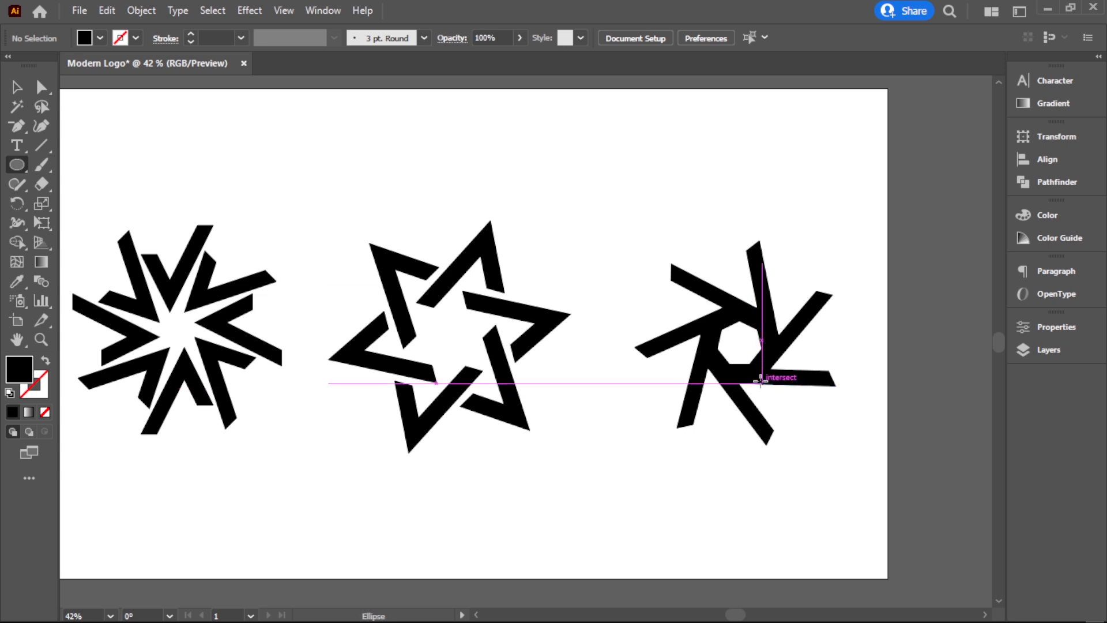
drag(740, 340, 776, 422)
click(14, 90)
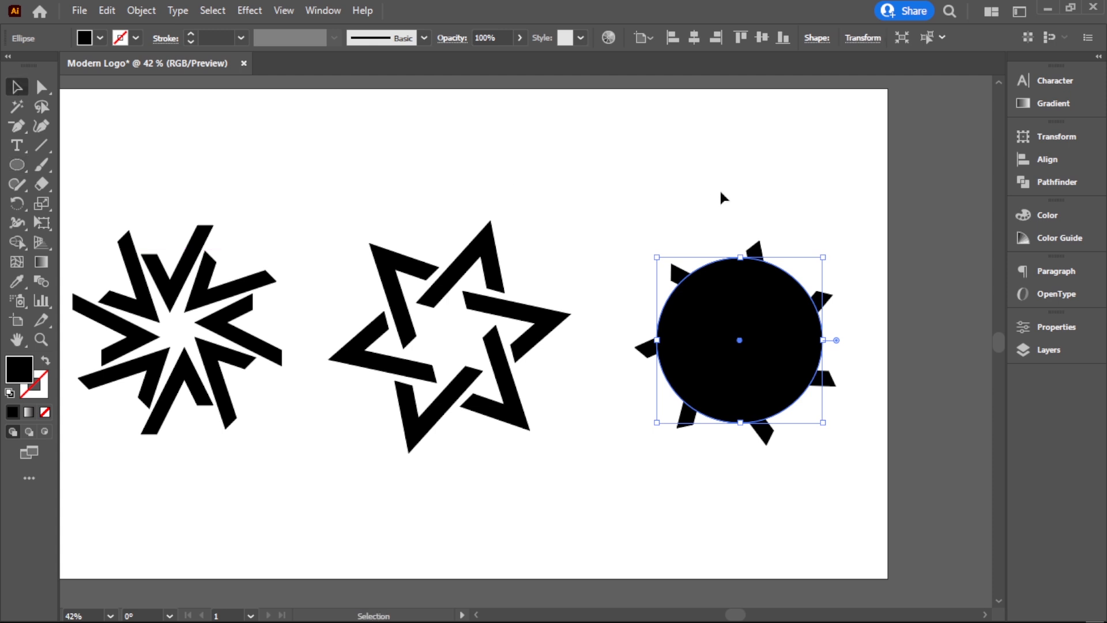
click(721, 188)
click(728, 263)
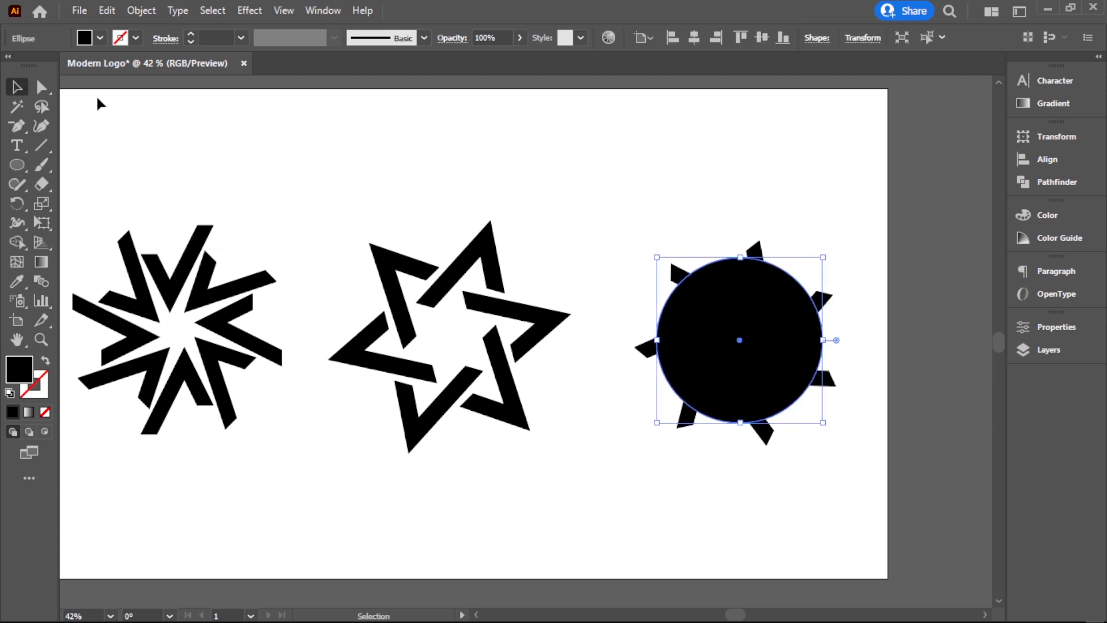
click(84, 38)
click(57, 64)
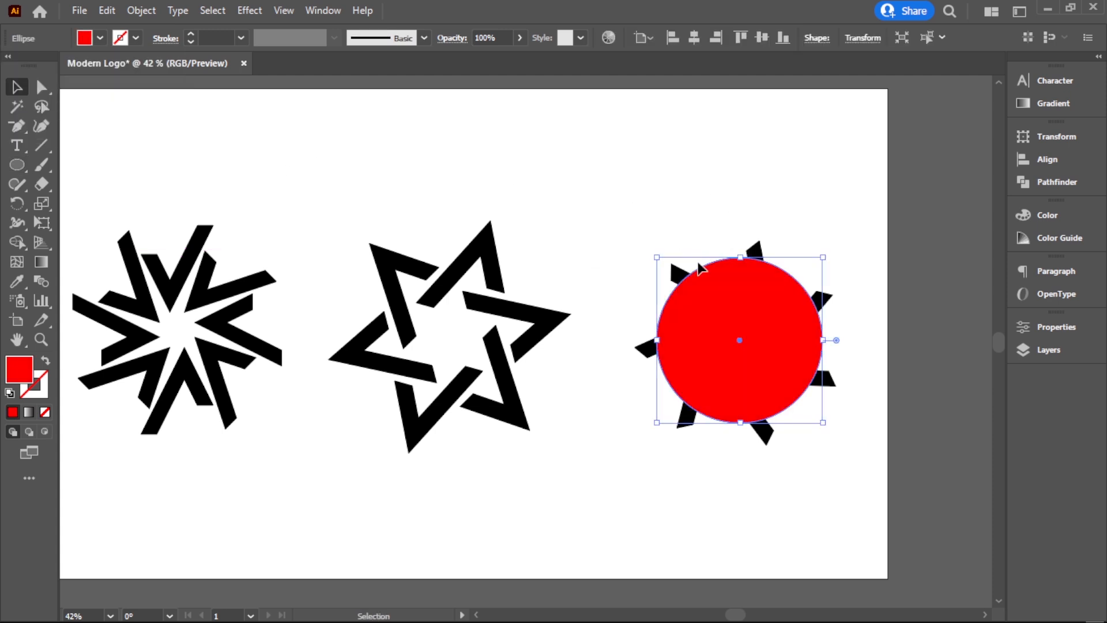
Send the red circle behind the black pinwheel and align both shapes' centers horizontally and vertically
right_click(707, 277)
mouse_move(764, 542)
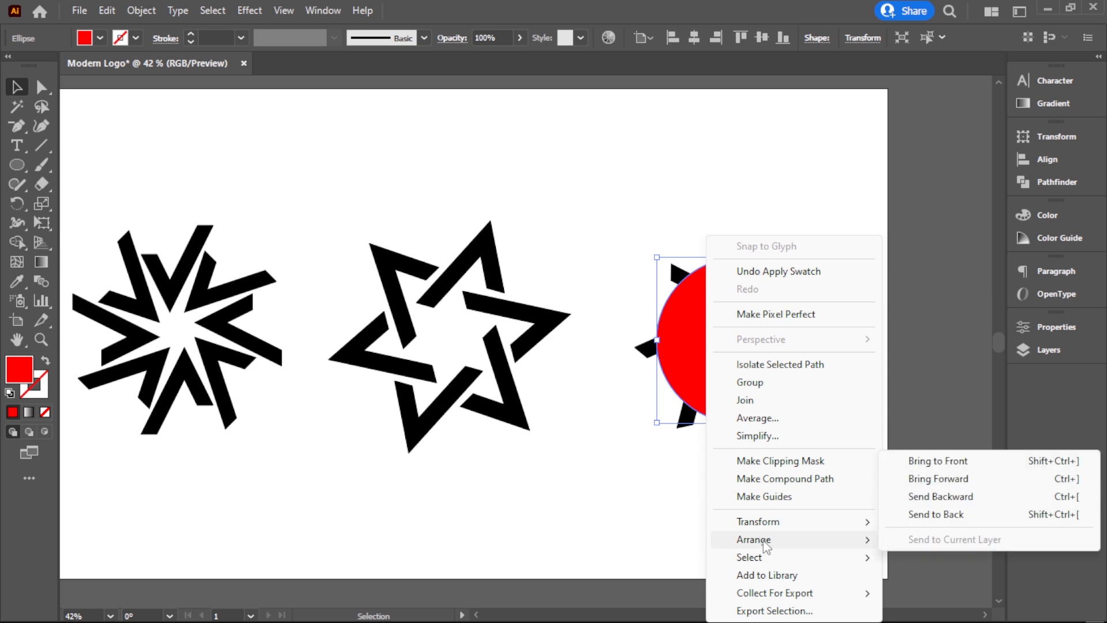
click(977, 515)
click(811, 482)
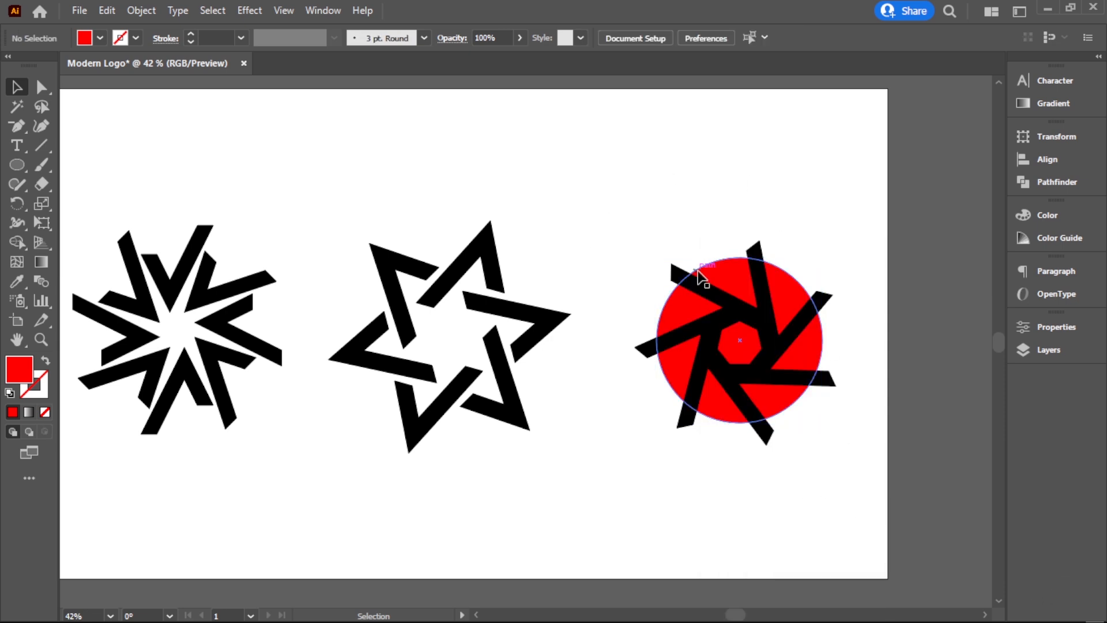
drag(669, 223, 835, 409)
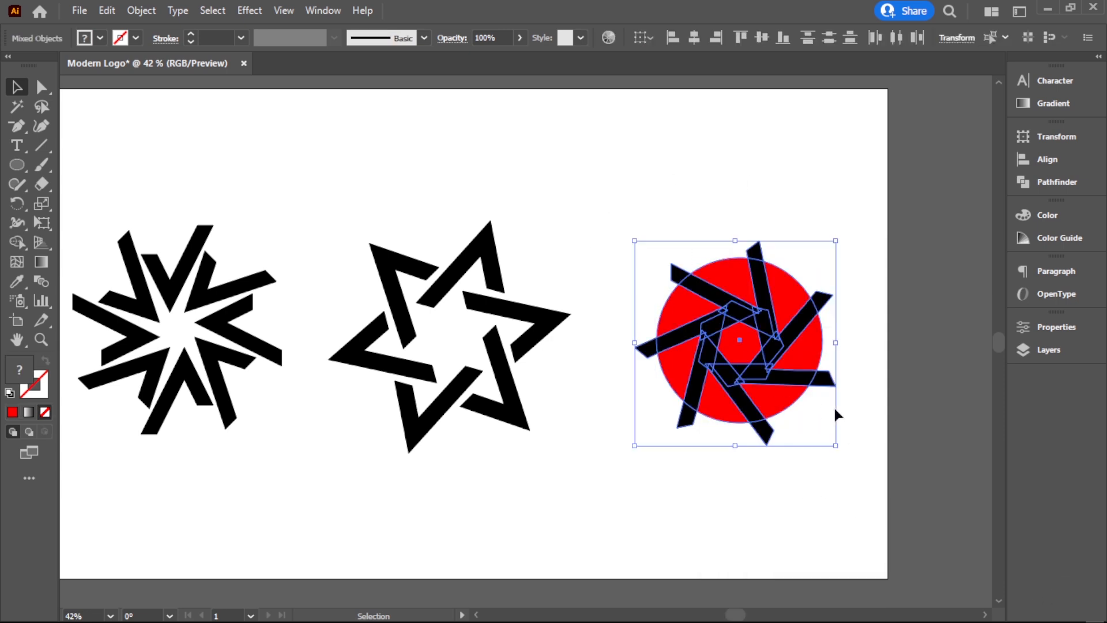
click(693, 39)
click(756, 38)
click(706, 184)
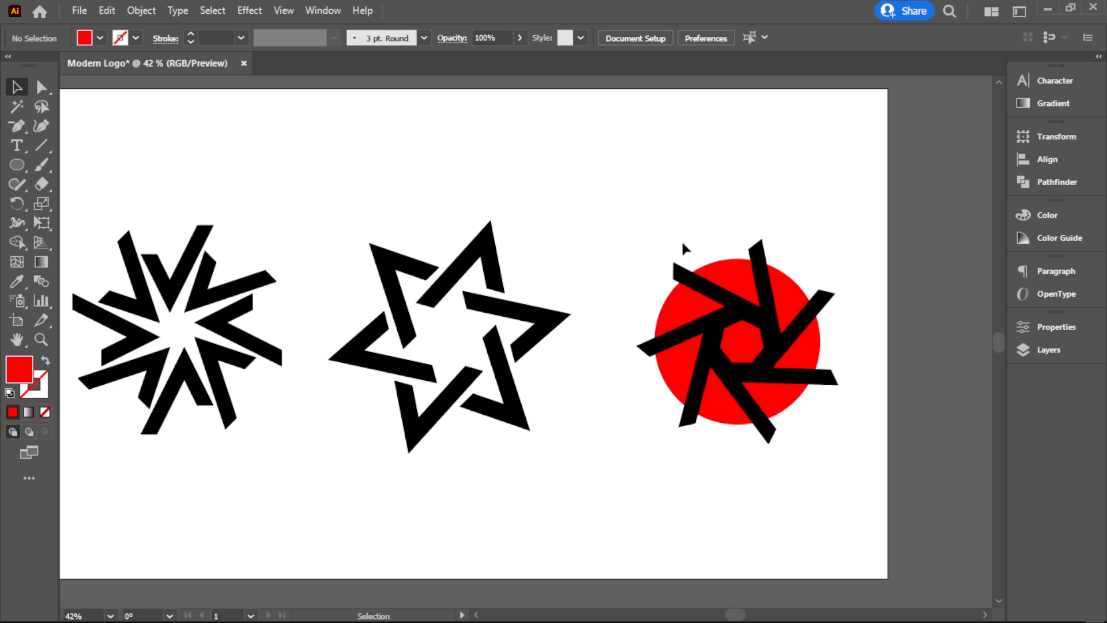
Use Shape Builder with a green fill to separate the circle's seven outer segments and the heptagon at its center
drag(682, 245, 827, 461)
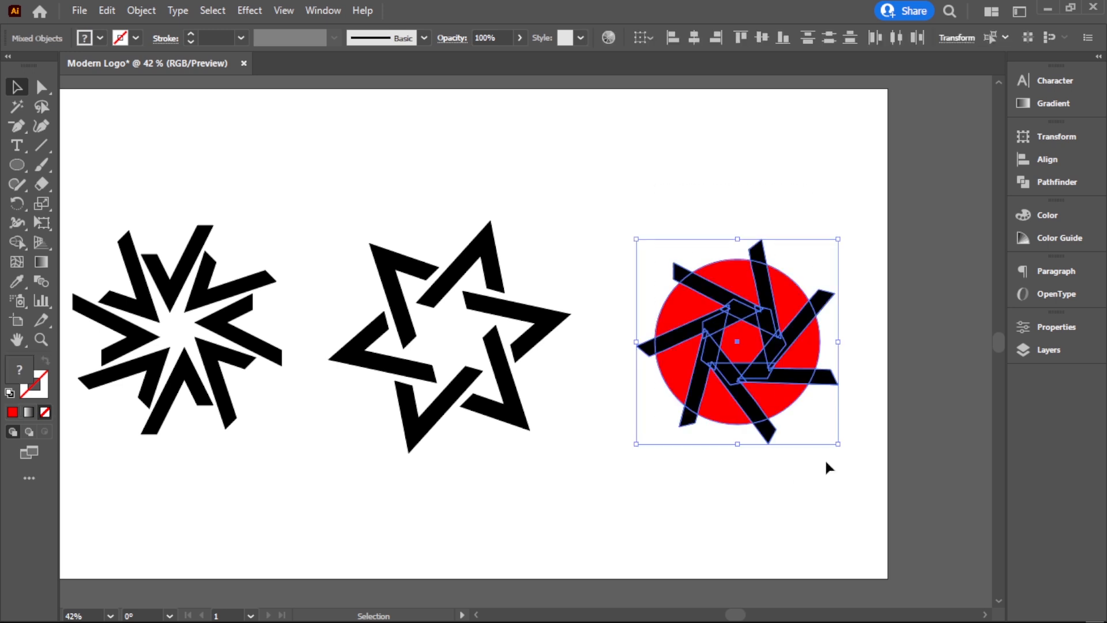
click(23, 243)
click(101, 39)
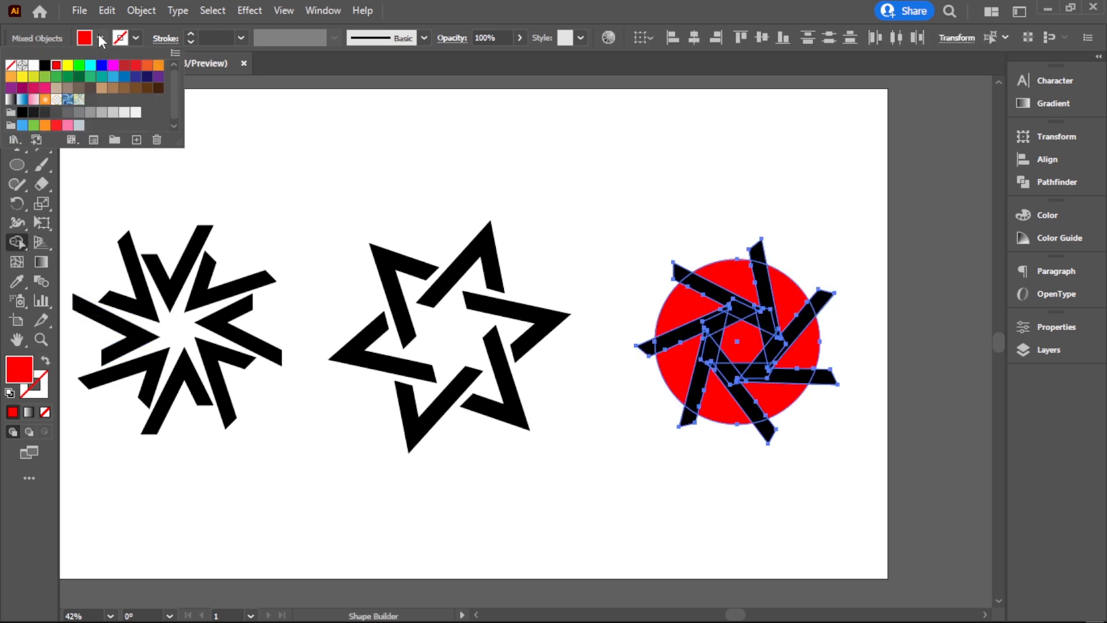
click(79, 66)
click(668, 317)
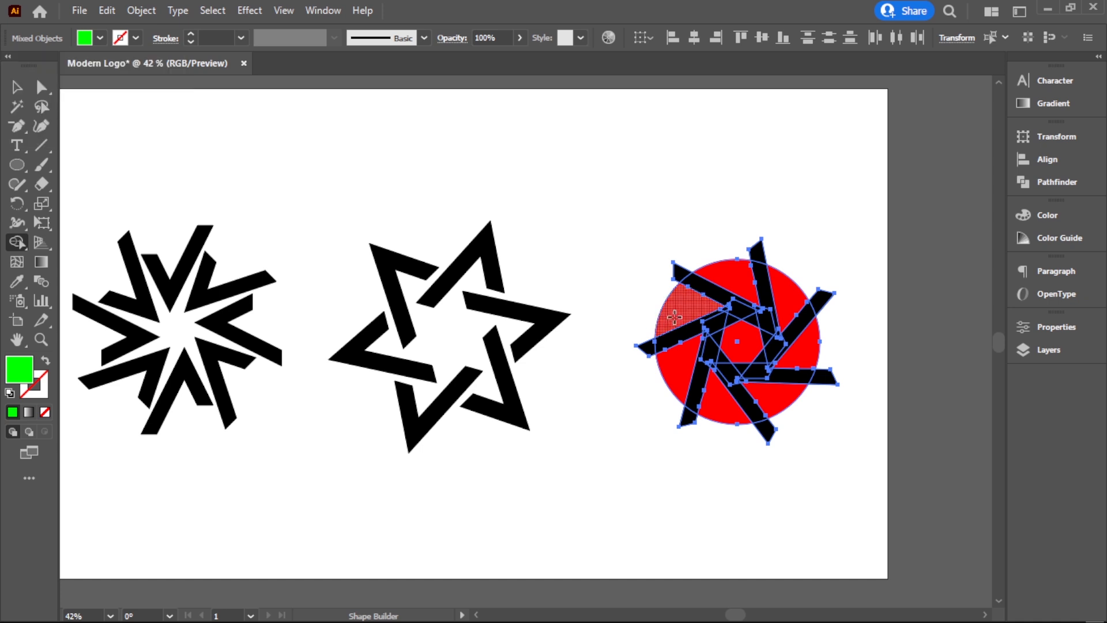
click(675, 316)
click(737, 269)
click(787, 295)
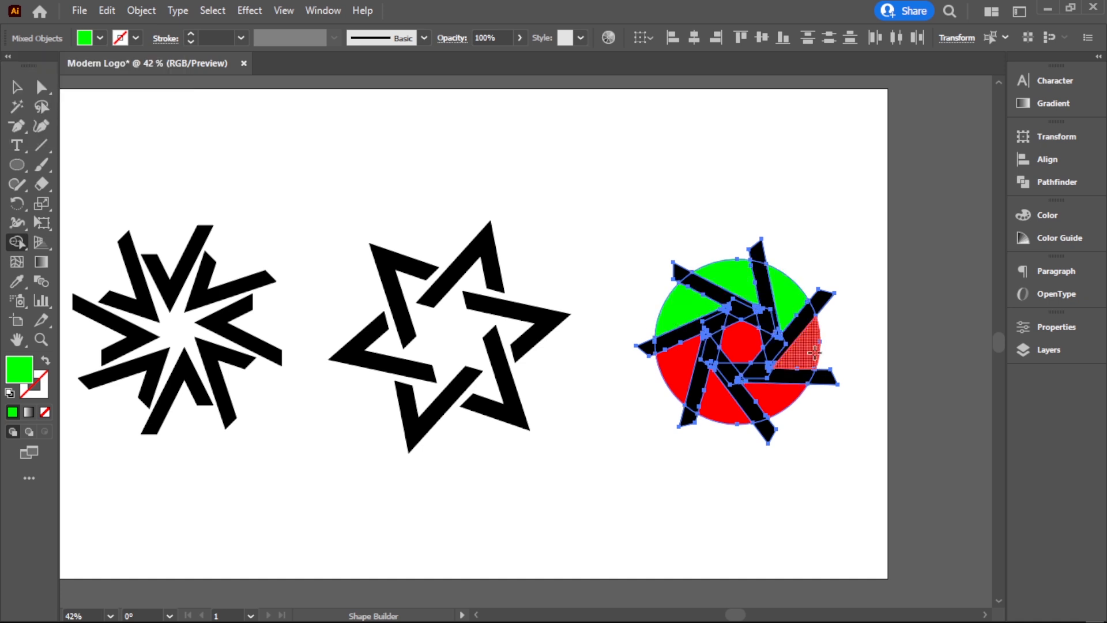
click(810, 343)
click(778, 398)
click(729, 407)
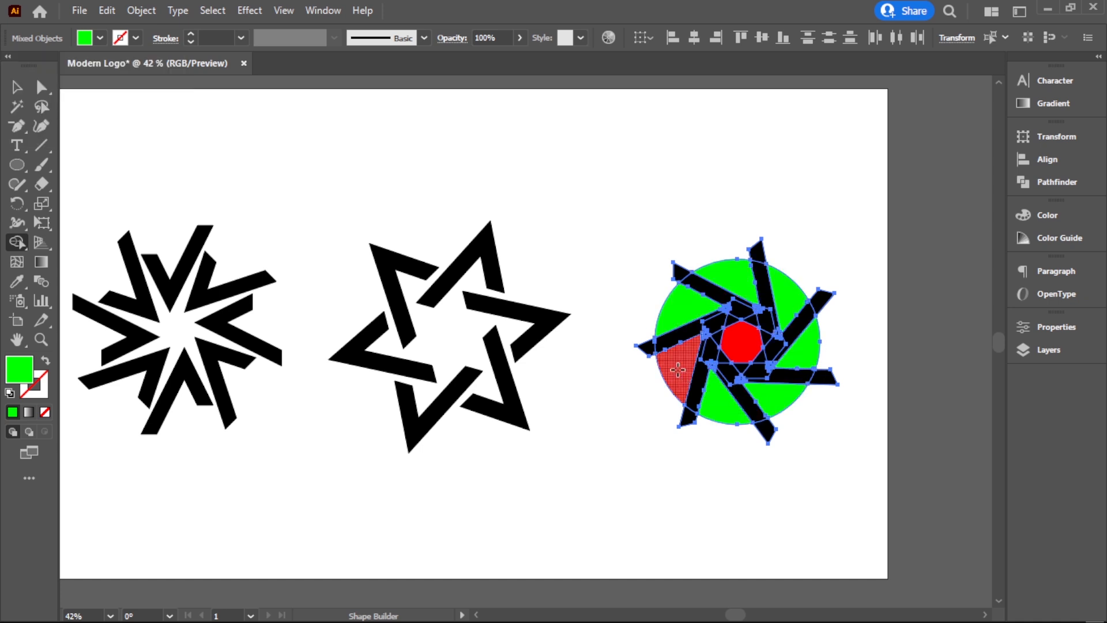
click(674, 370)
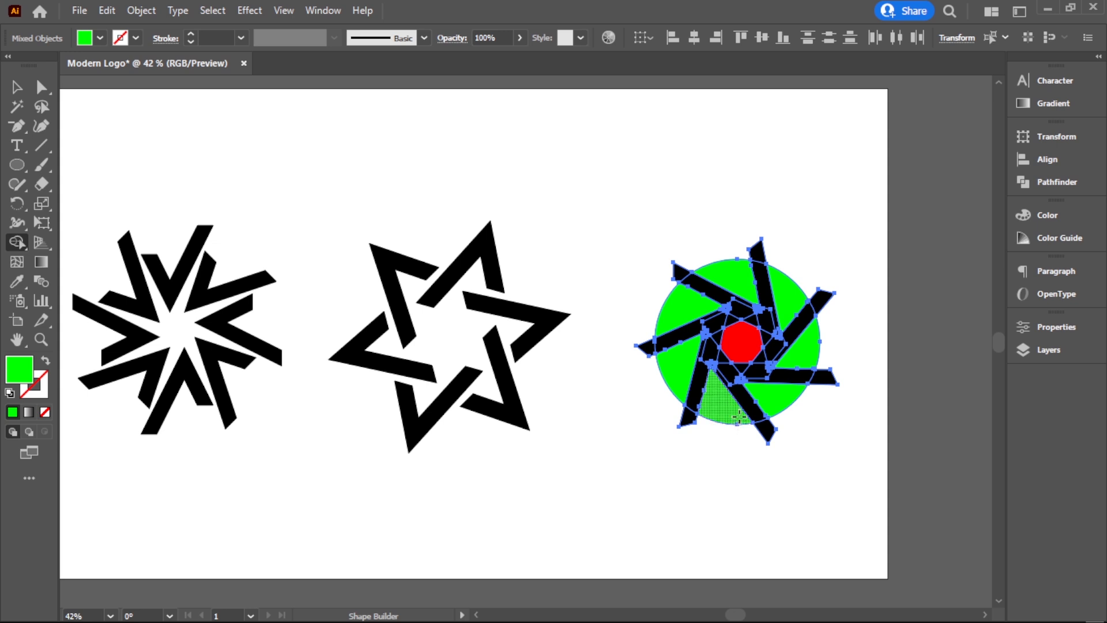
click(741, 343)
Delete the black pinwheel and the leftover red shape between the green segments
click(16, 87)
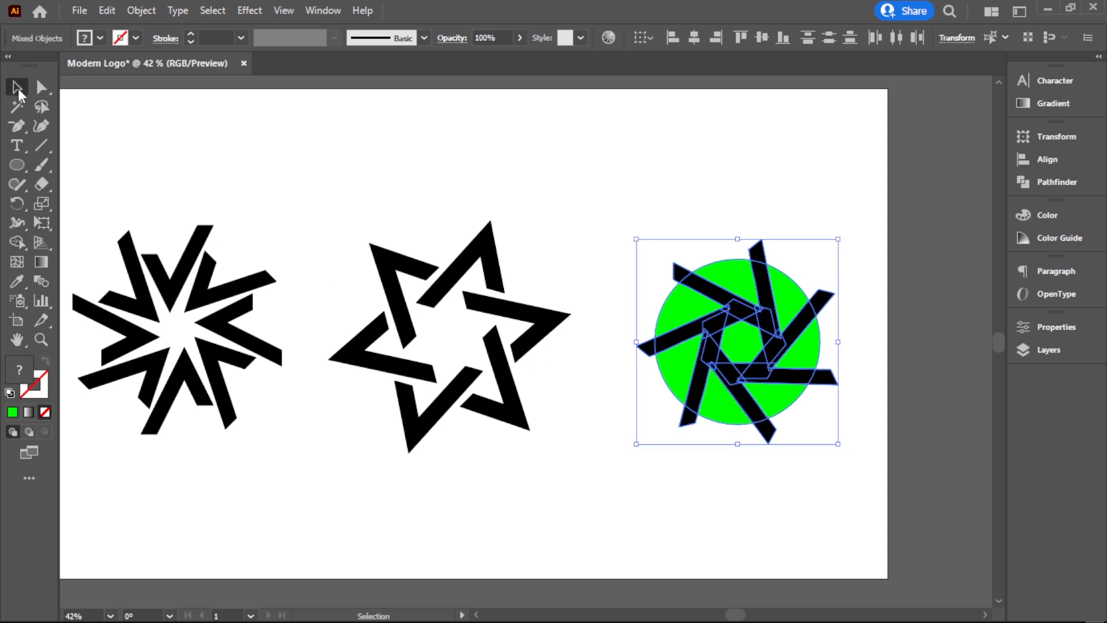
click(653, 224)
drag(739, 318, 712, 433)
key(Delete)
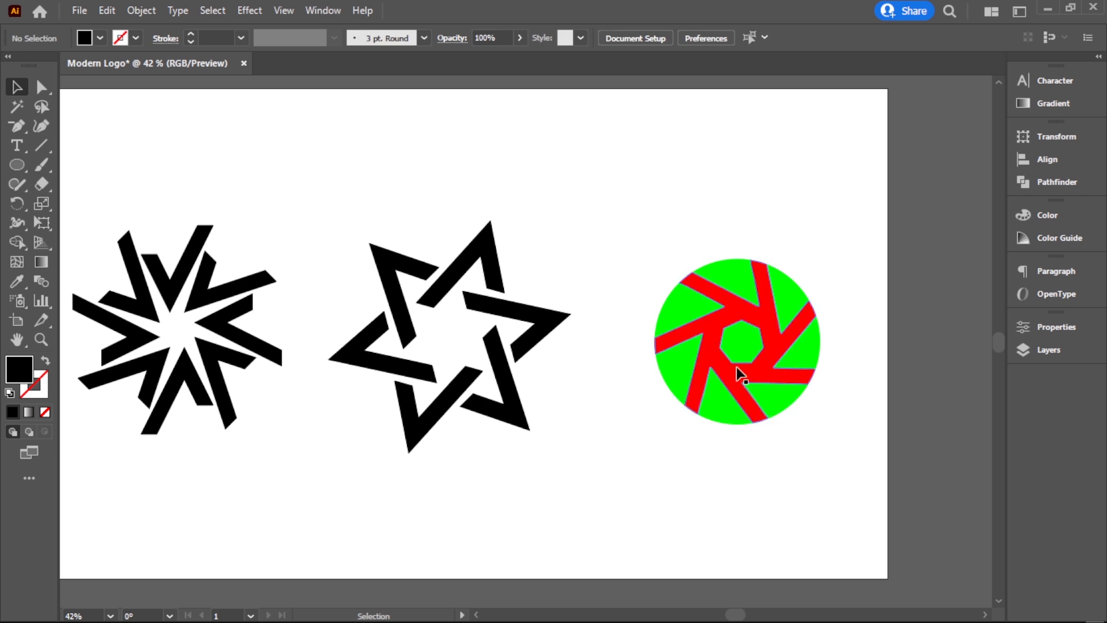
drag(735, 366, 647, 426)
key(Delete)
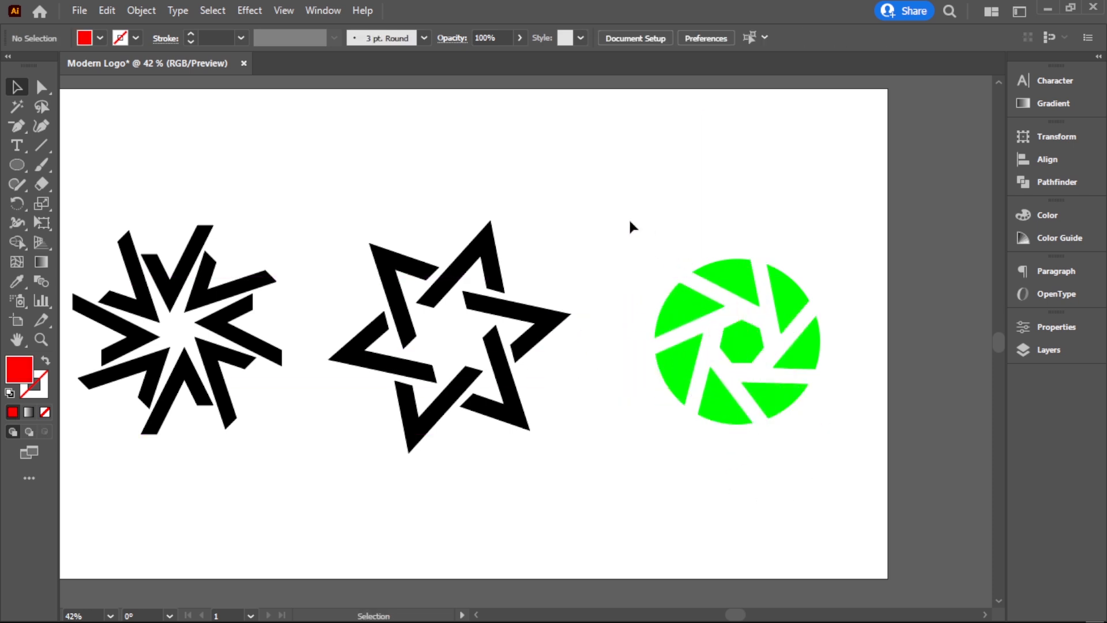
Fill all the green segments with black and delete the central heptagon
drag(630, 225, 829, 459)
click(101, 36)
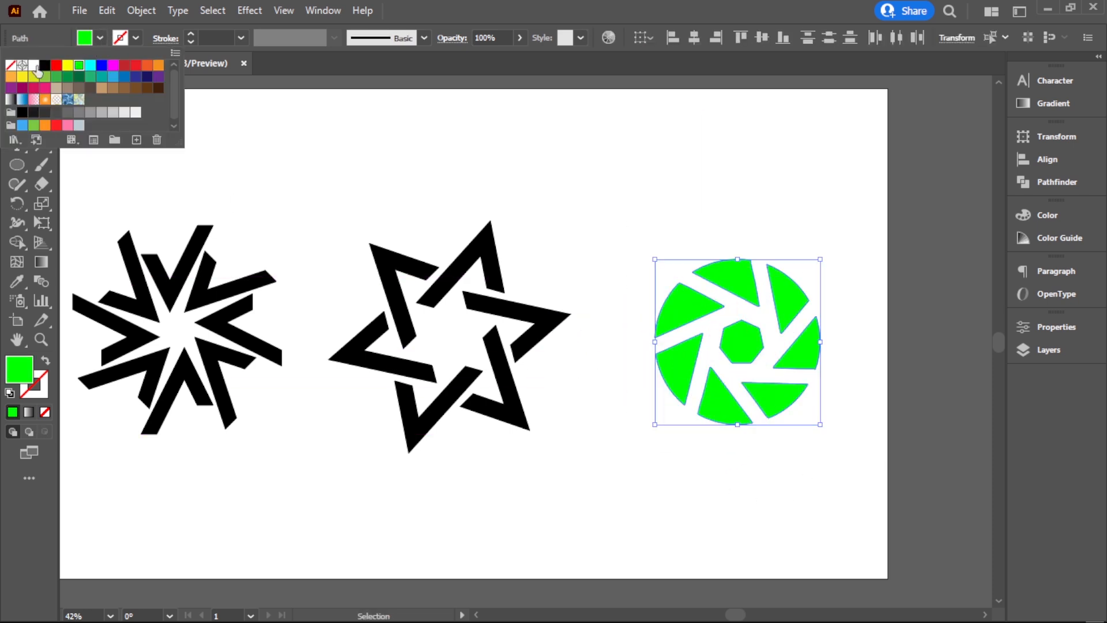
click(44, 66)
click(757, 481)
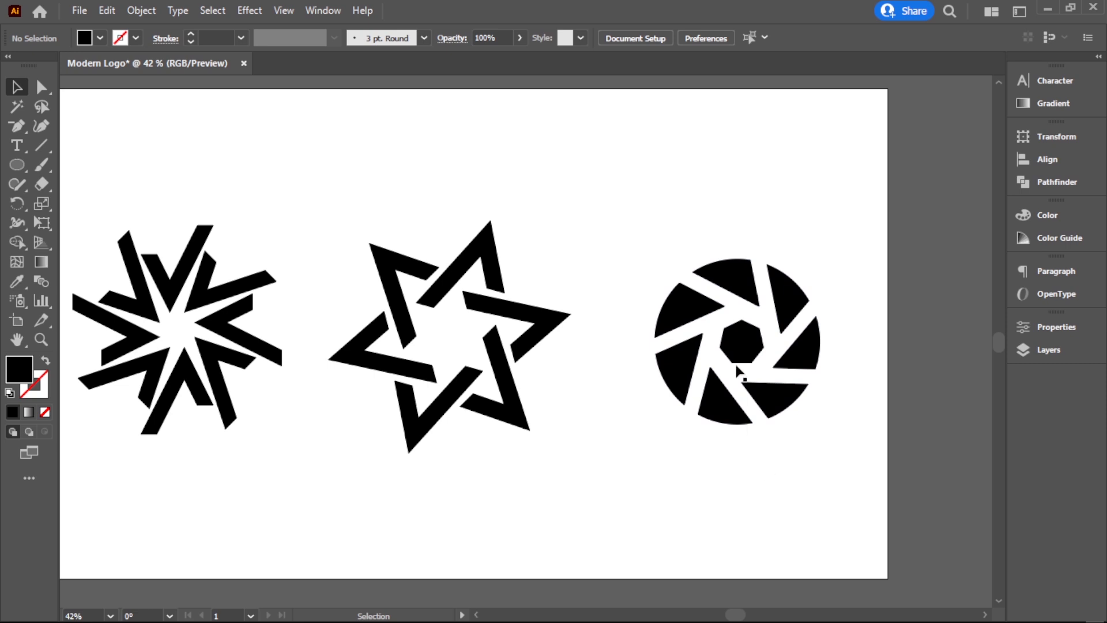
drag(739, 347, 695, 347)
key(Delete)
Group the seven shutter-like blades and enlarge the group proportionally to roughly match the other two logos
drag(648, 258, 824, 452)
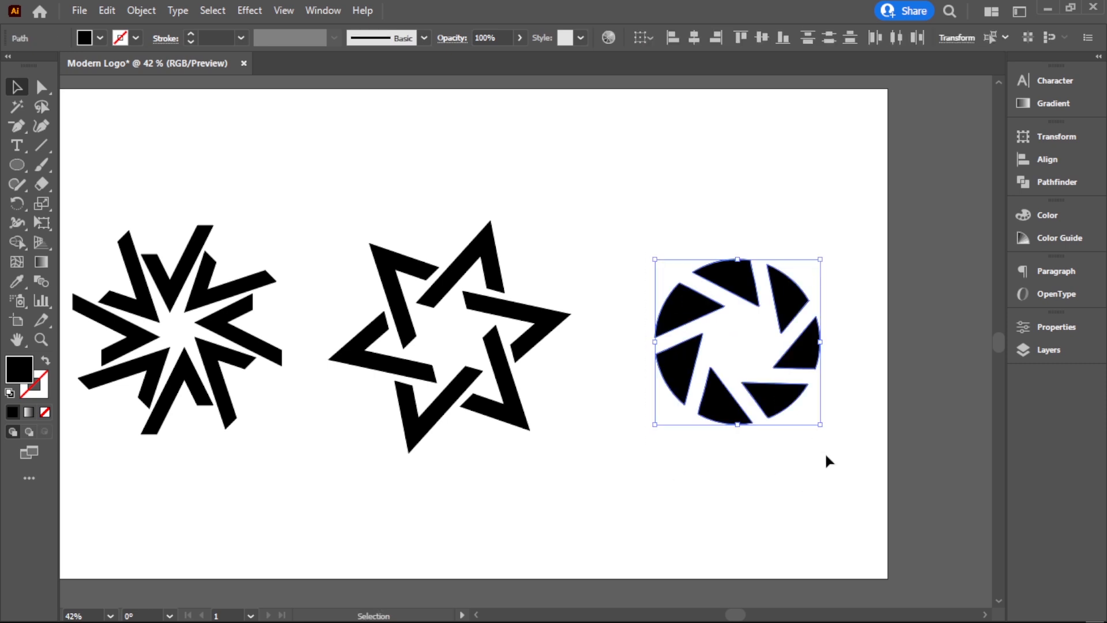
right_click(764, 397)
click(806, 383)
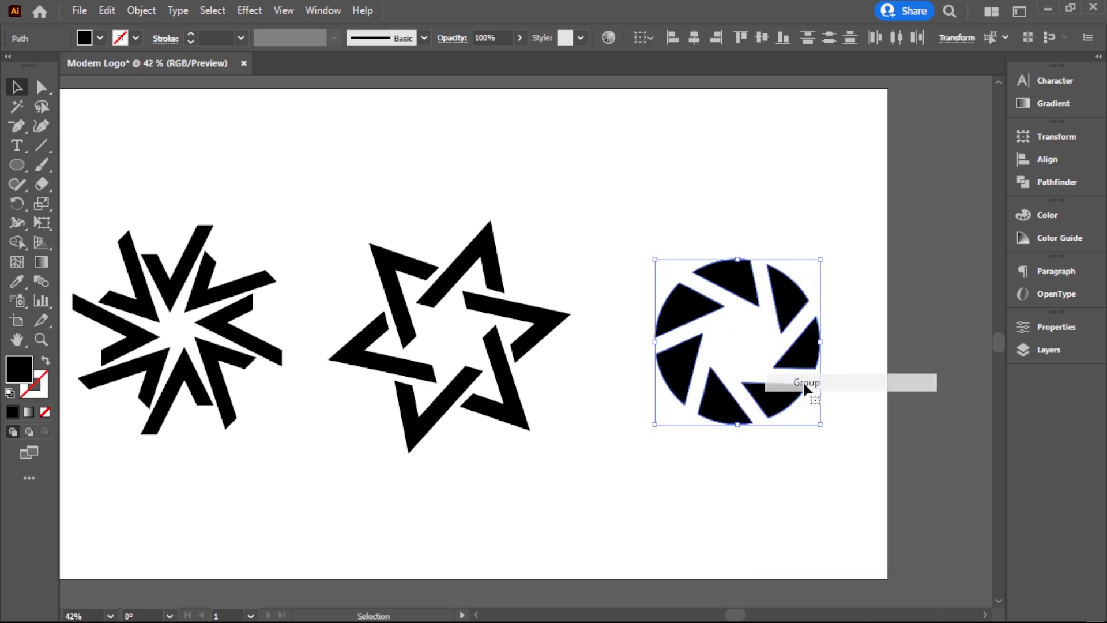
drag(818, 422, 847, 455)
click(603, 436)
key(ctrl+minus)
drag(600, 403, 714, 472)
click(755, 425)
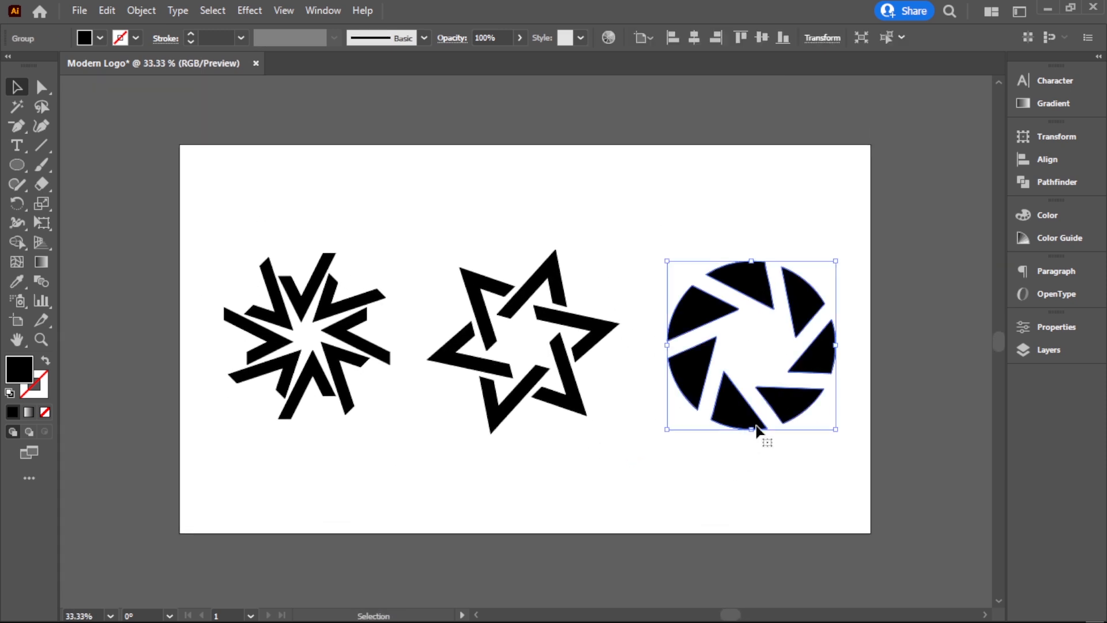
click(744, 461)
Distribute the three logos with equal horizontal spacing and align their vertical centers
drag(359, 312, 826, 446)
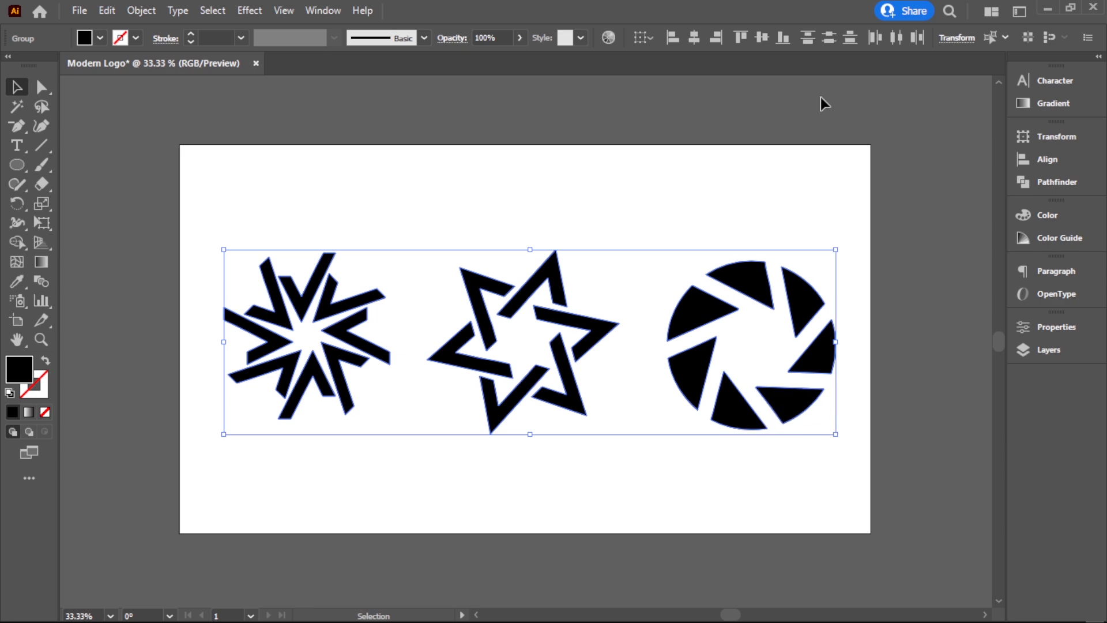
click(1047, 159)
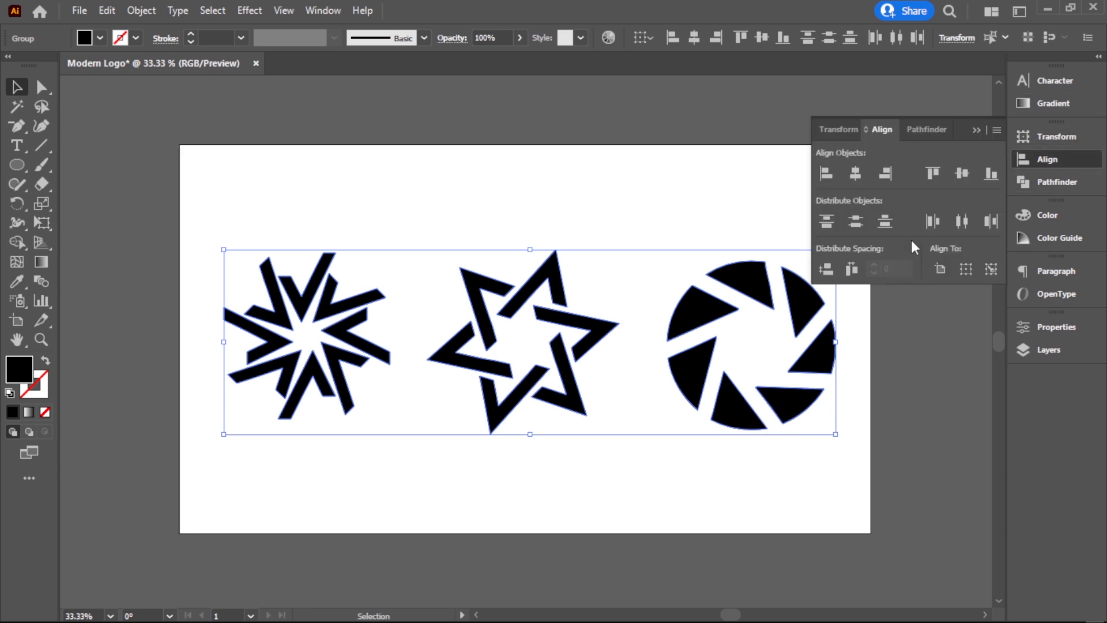
click(853, 268)
click(960, 173)
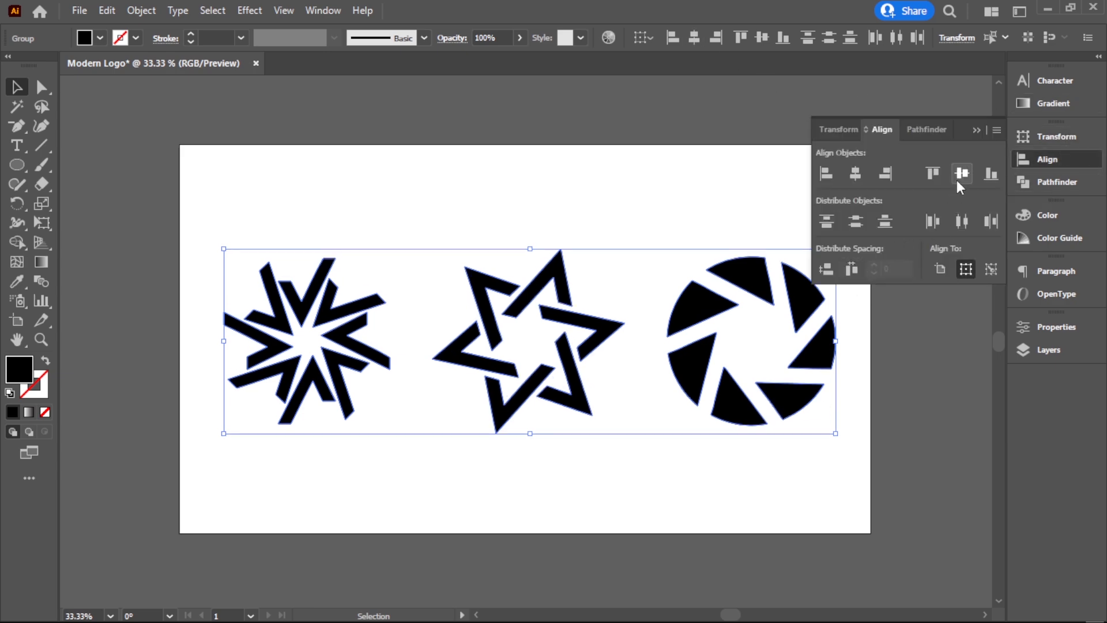
click(977, 128)
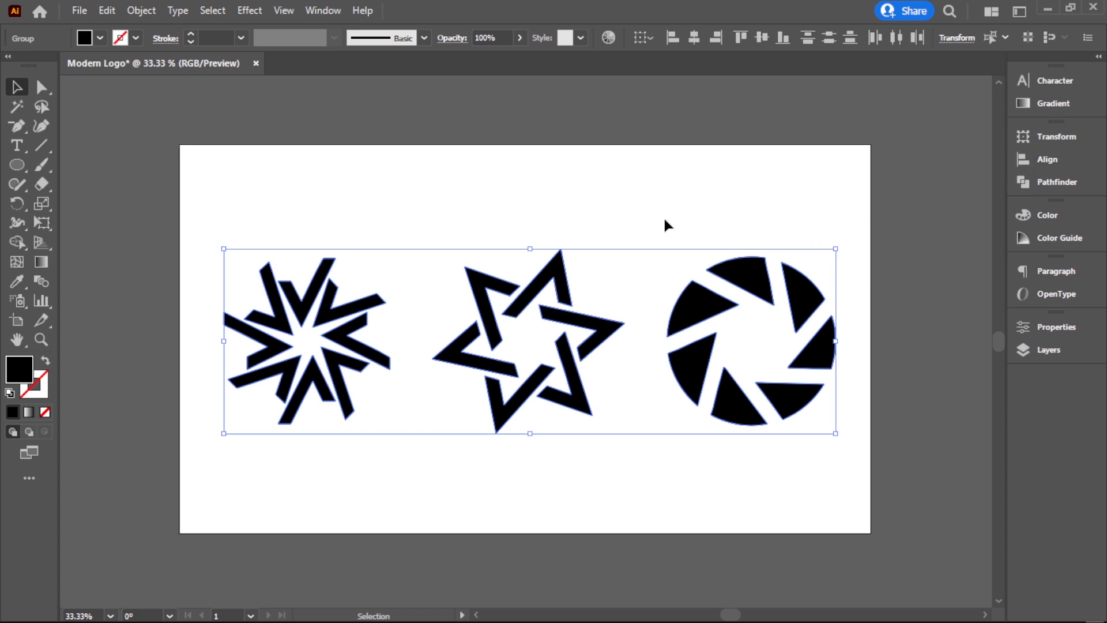
Group the three logos and center the group horizontally and vertically on the artboard
click(141, 10)
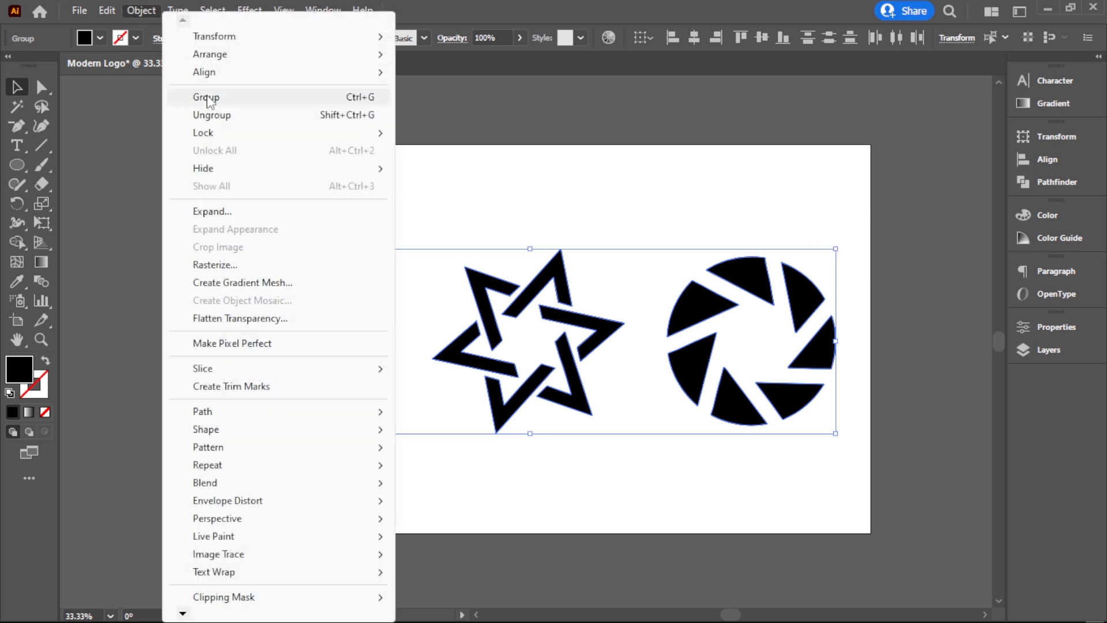
click(202, 96)
click(694, 38)
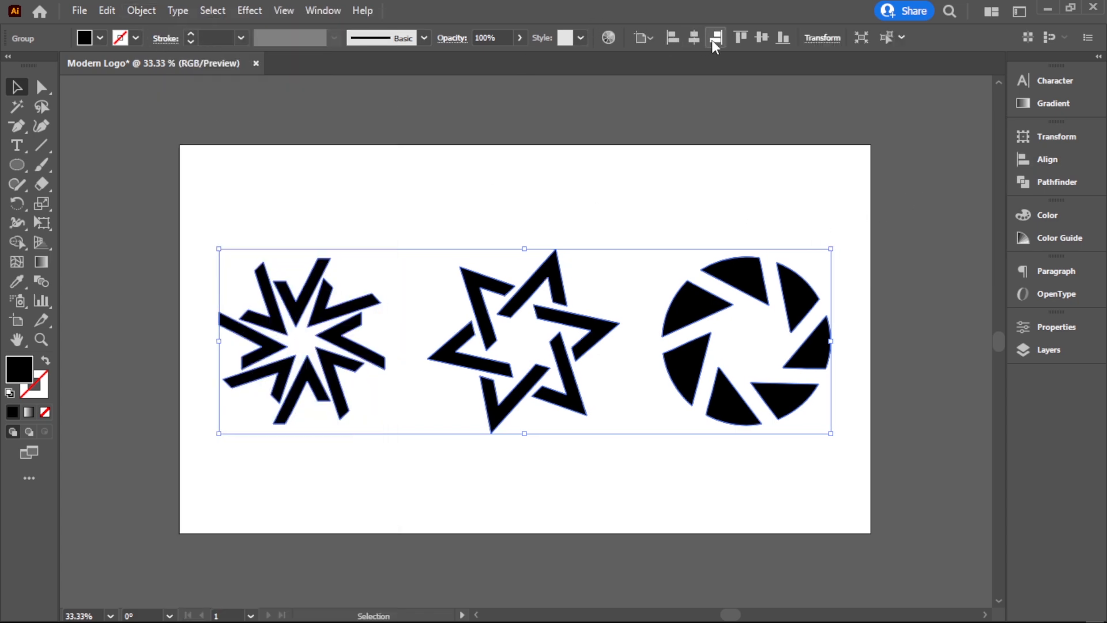
click(761, 37)
click(700, 149)
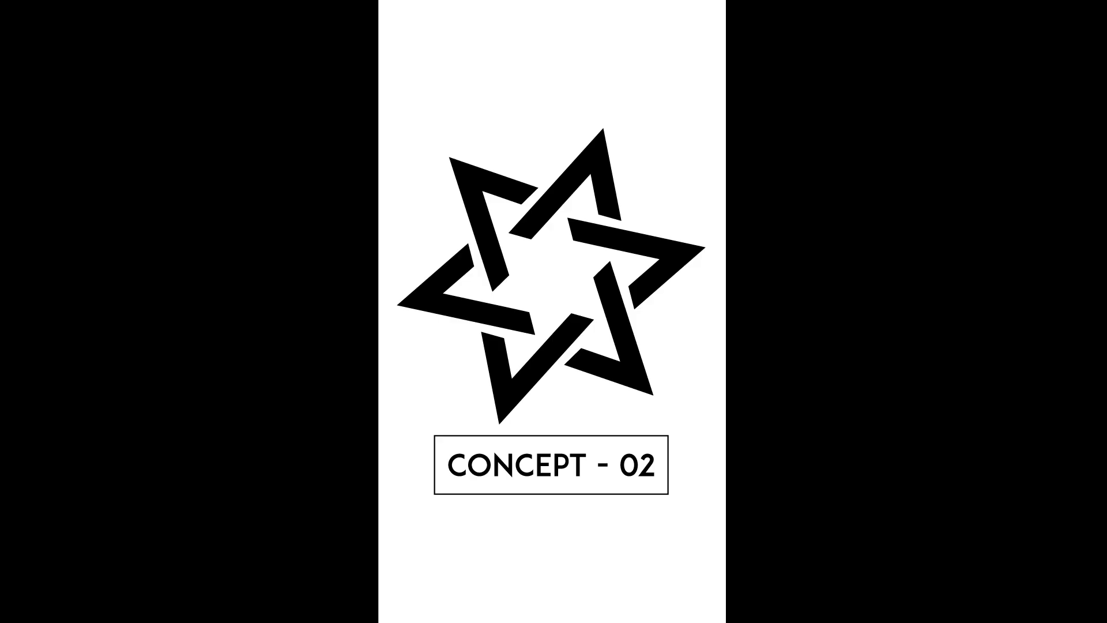